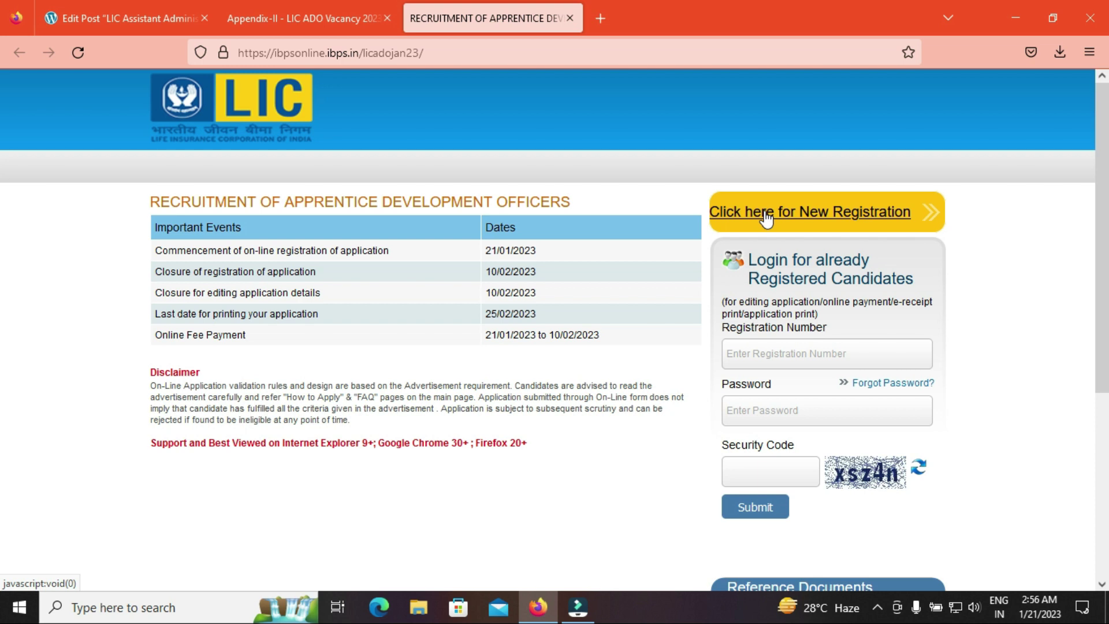
Open the LIC ADO South Central Zone (Hyderabad) employment notice PDF and review the vacancies by division on page 1
left_click(312, 12)
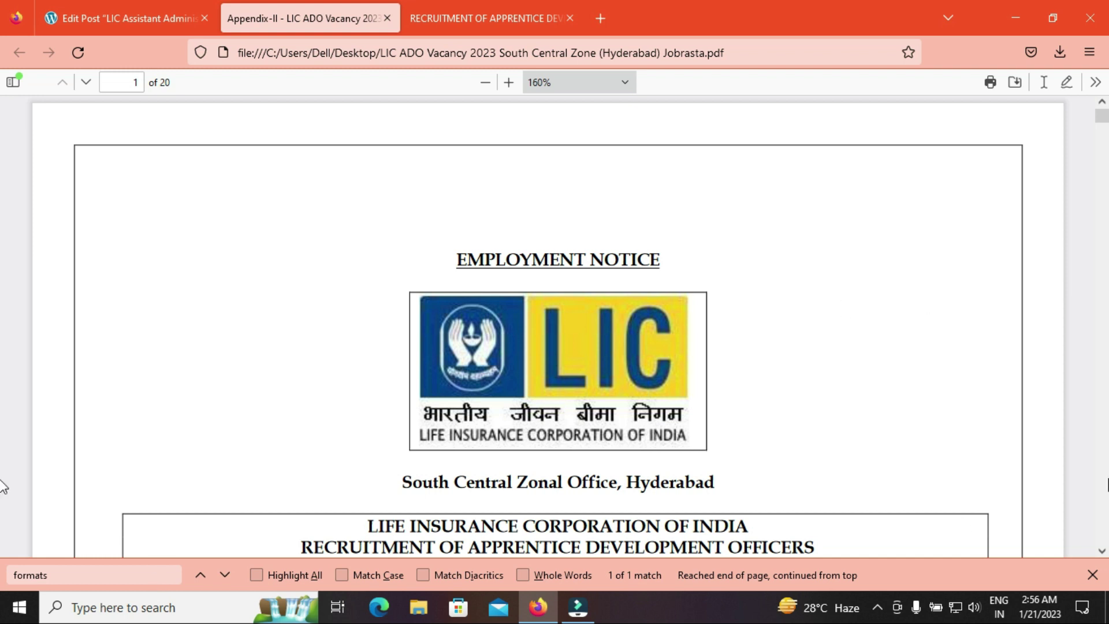
left_click(1101, 551)
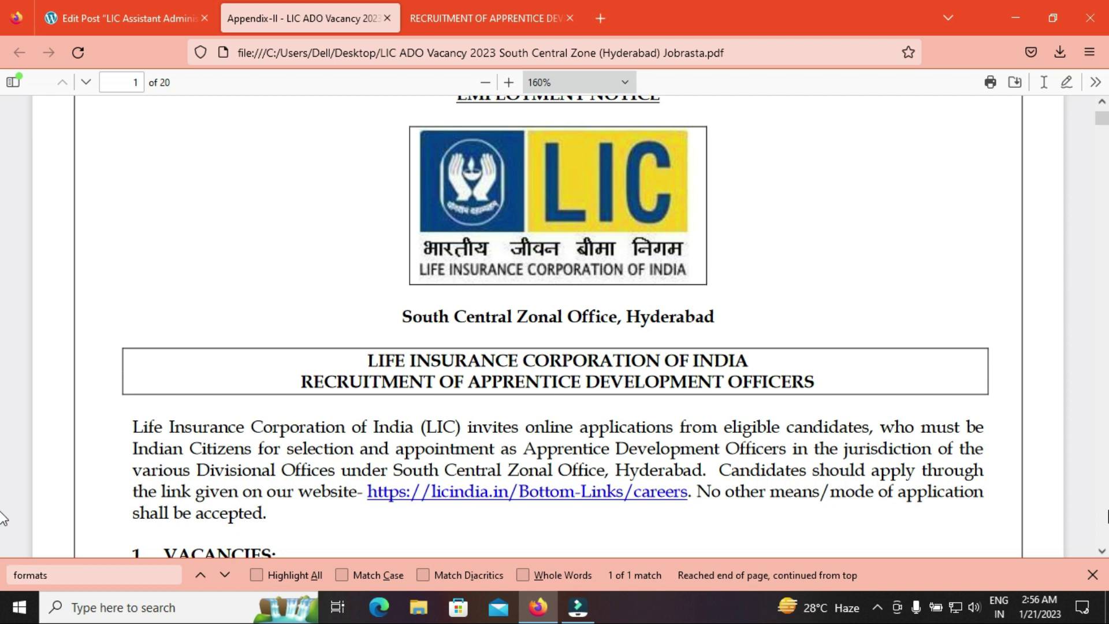
left_click(1105, 516)
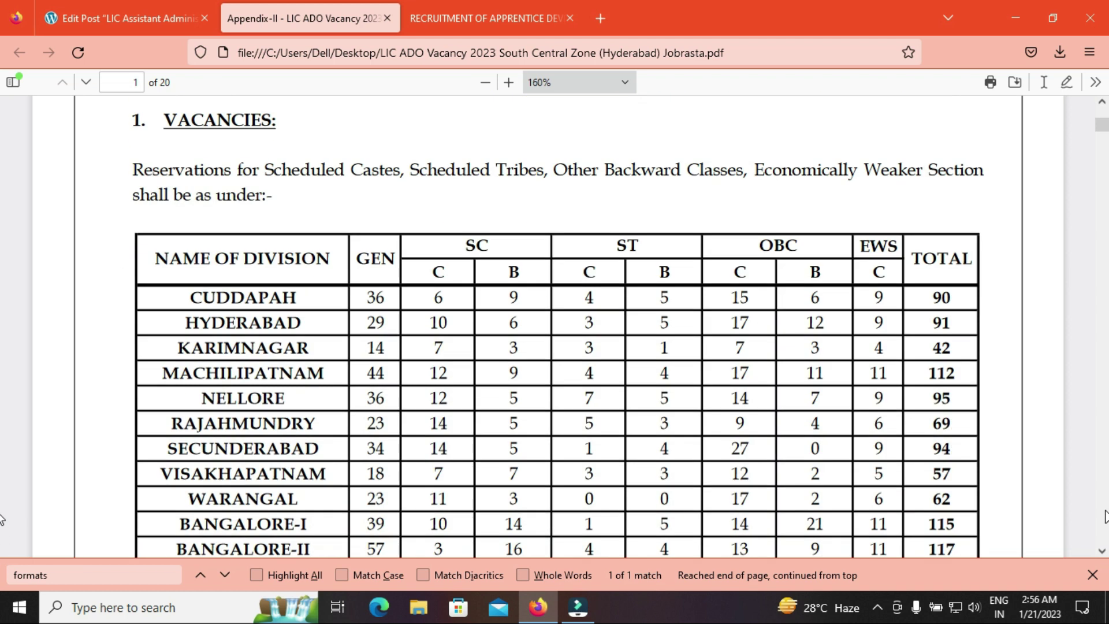
left_click(1105, 515)
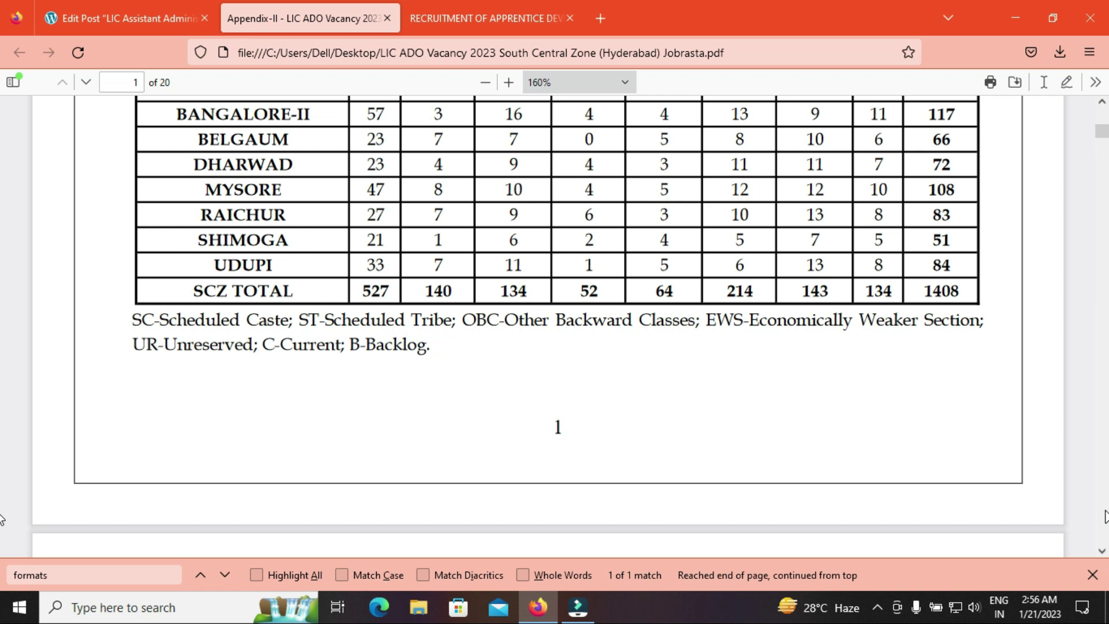
Review the overview and the zone-wise posts under Post Name & Pay Scale in the WordPress LIC ADO post
left_click(86, 12)
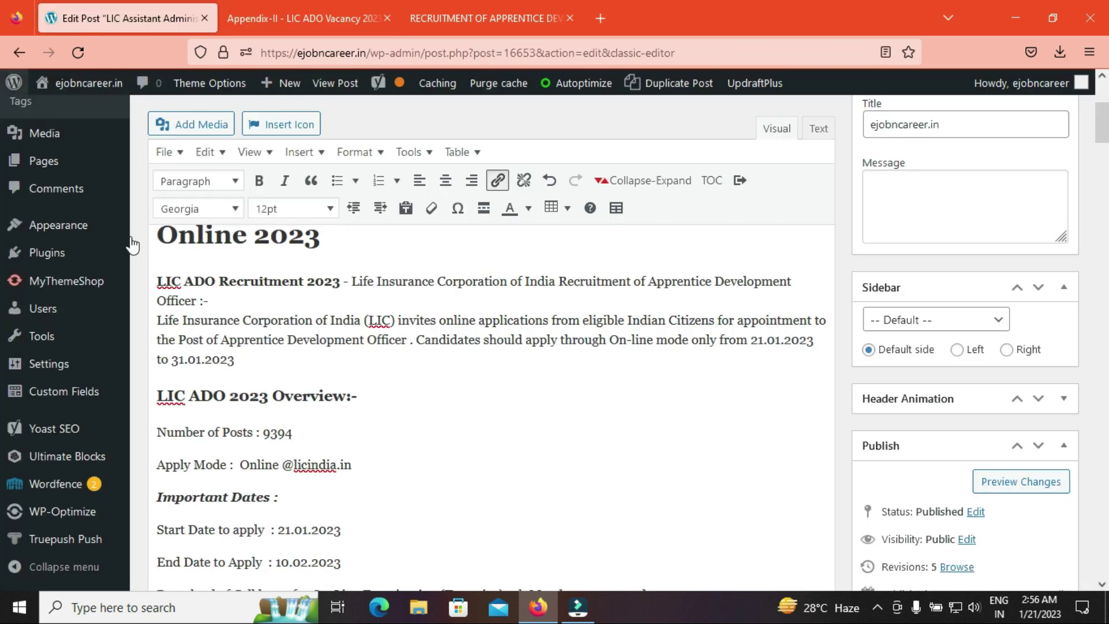
left_click(1105, 164)
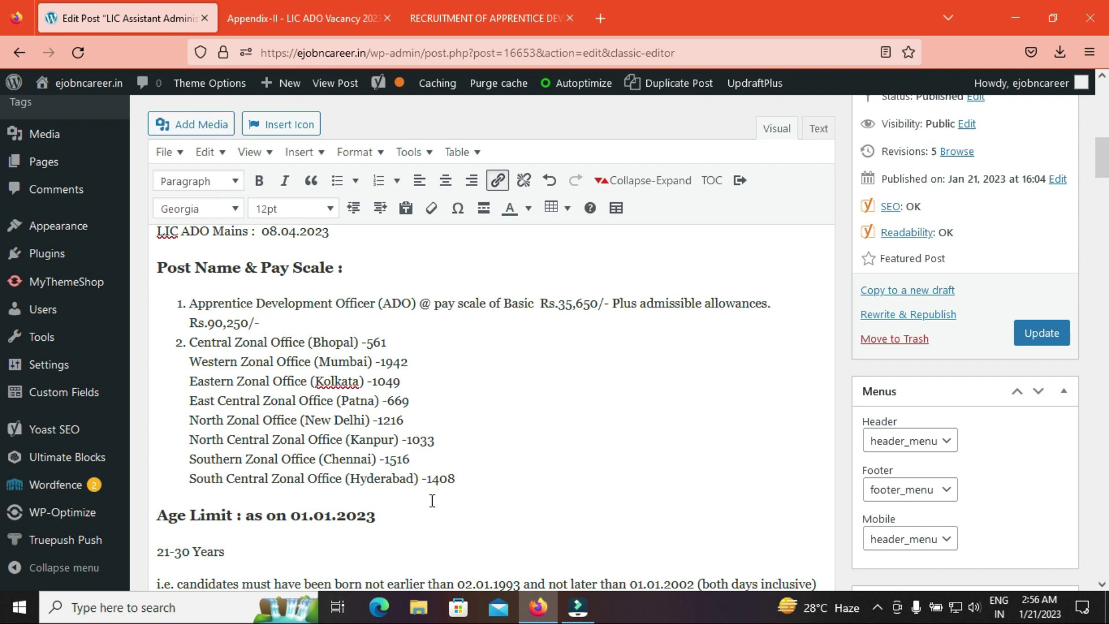
Return to the notice PDF and examine the whole division-wise vacancy table with its category breakdown and SCZ total
left_click(485, 16)
left_click(332, 10)
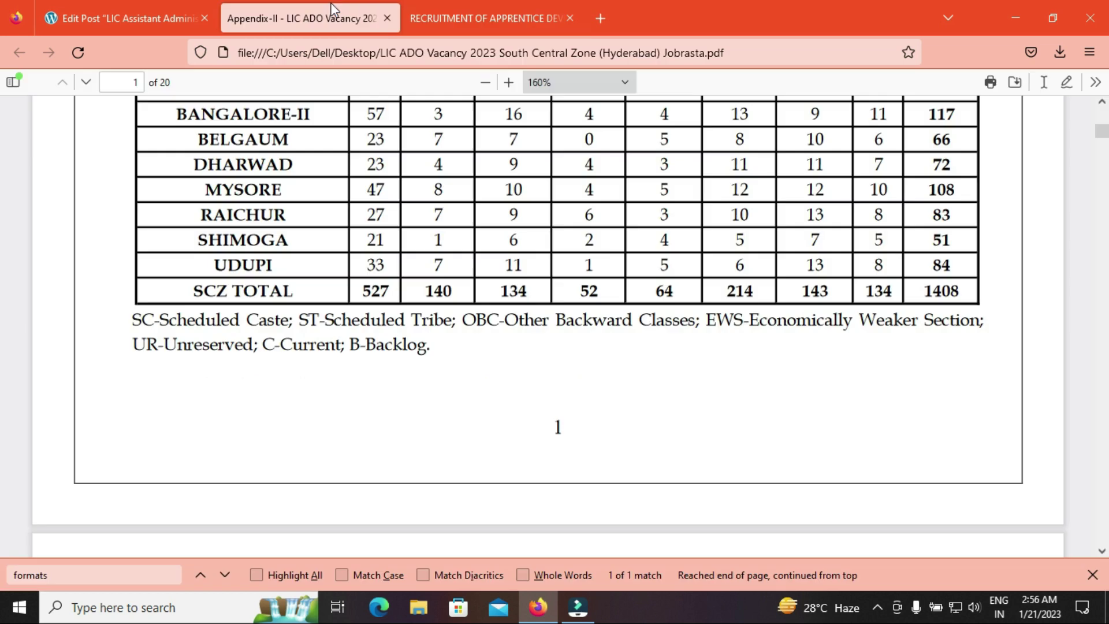
left_click_drag(1103, 106, 1103, 107)
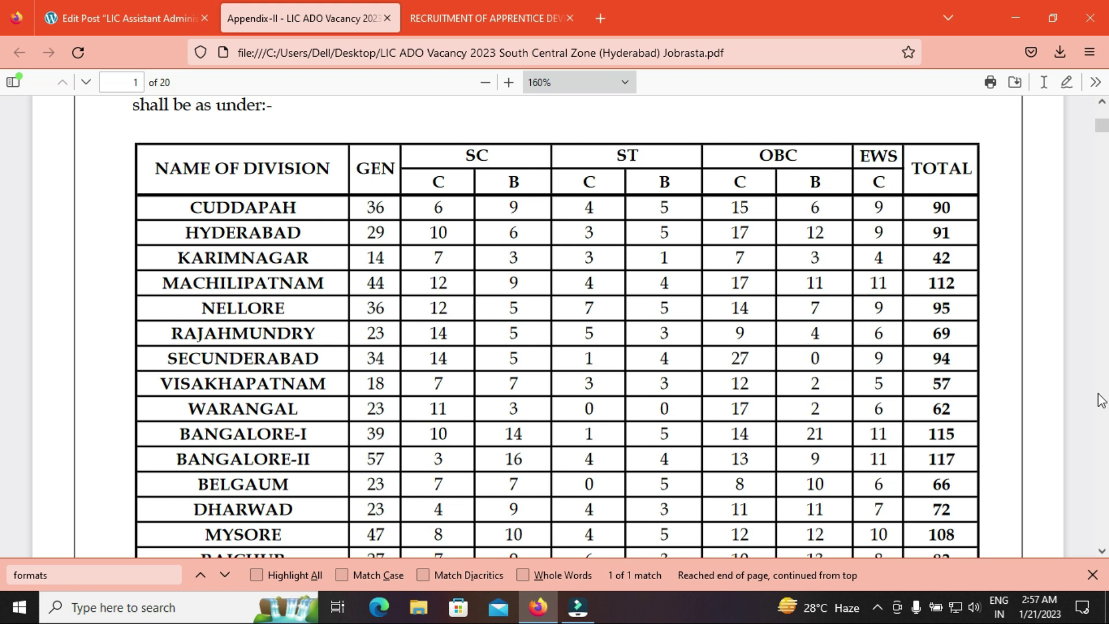
left_click(1101, 552)
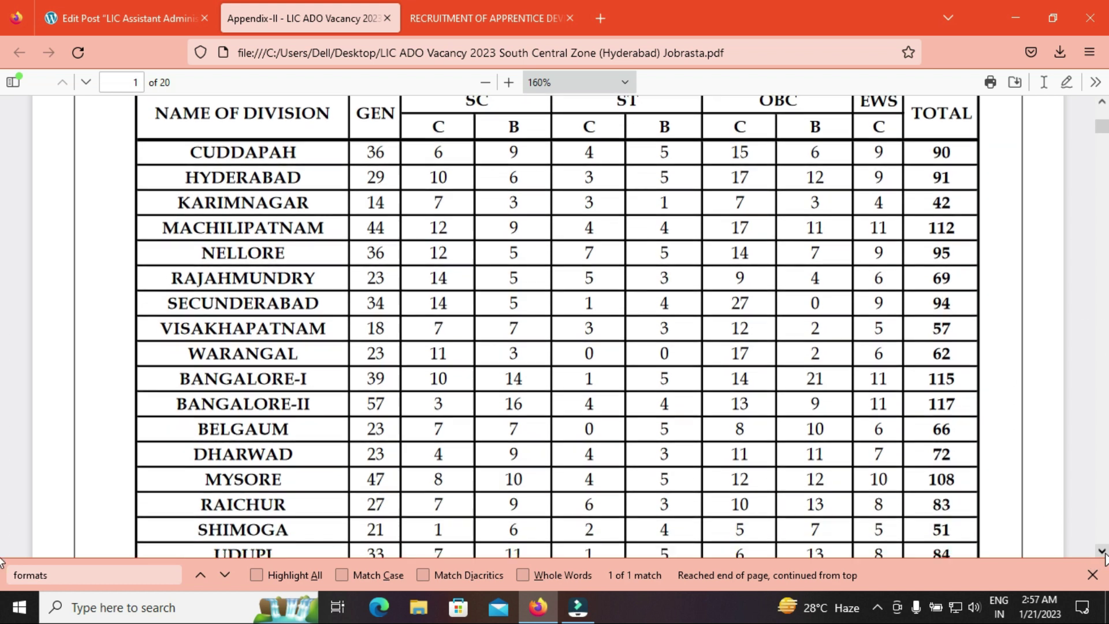
scroll(1106, 529, "down", 5)
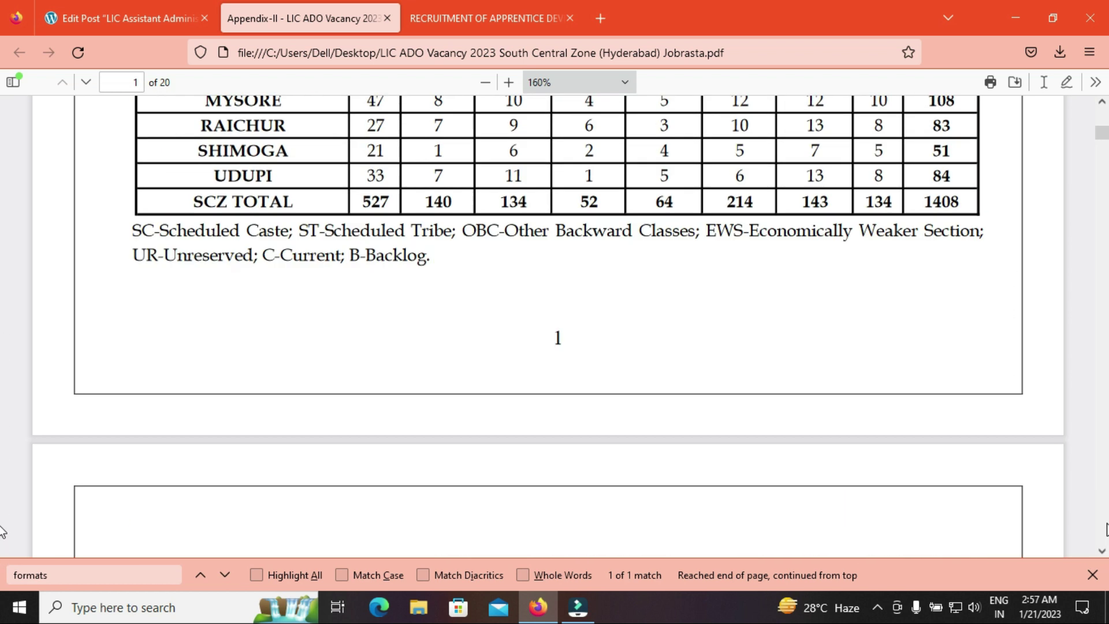
Check the registration, call letter and examination dates in the Schedule of Events section on page 2
scroll(1106, 529, "down", 5)
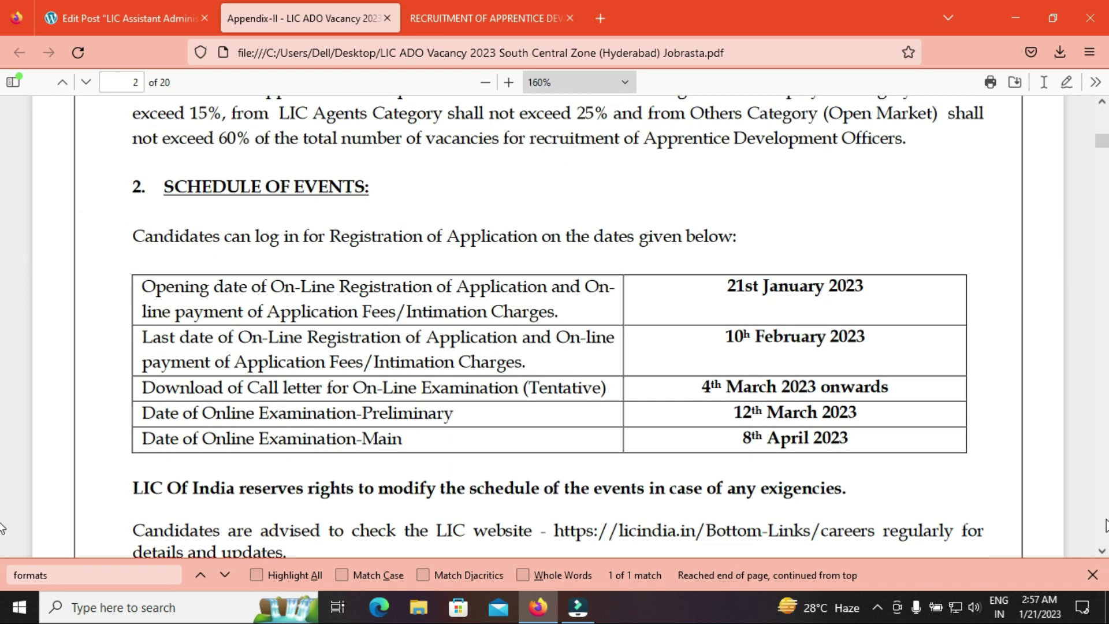
scroll(2, 527, "down", 5)
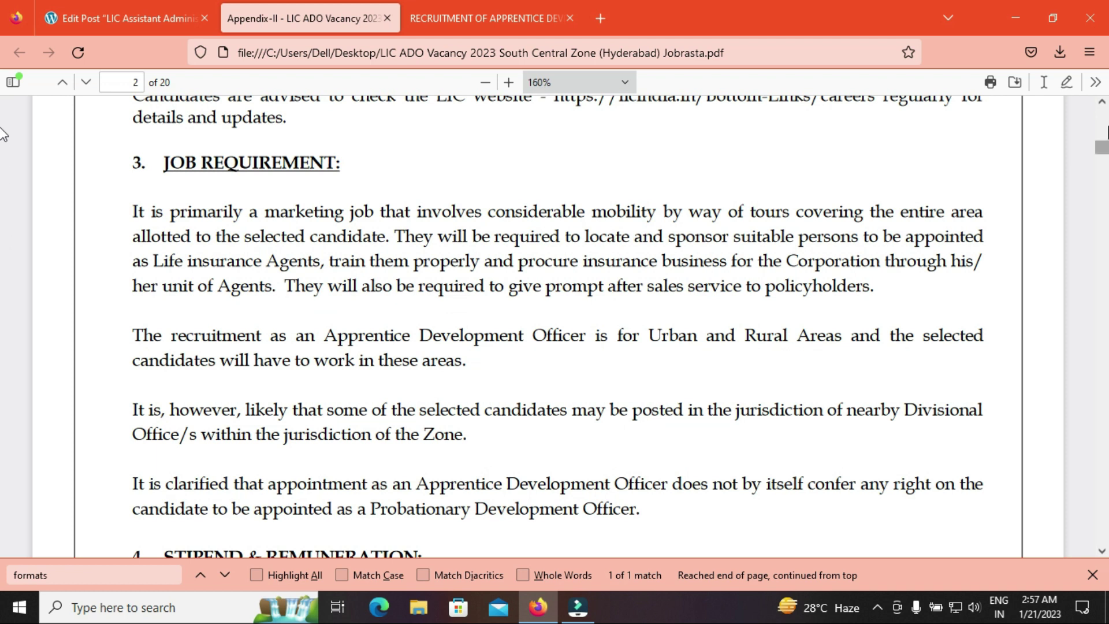
scroll(1103, 105, "up", 3)
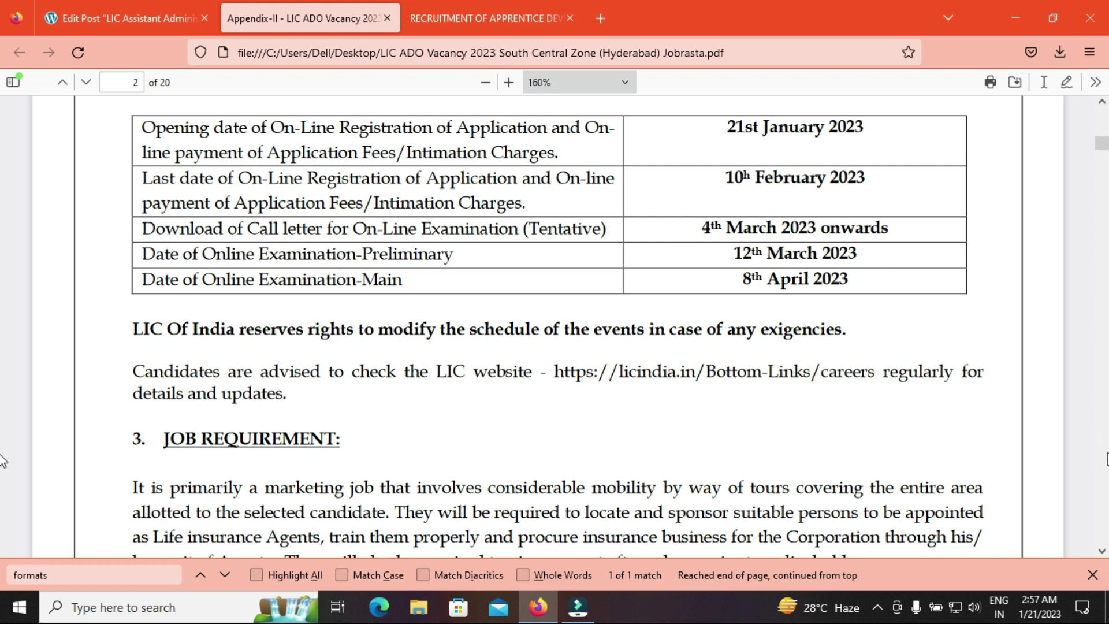
Read the Job Requirement section and the Stipend & Remuneration details in the notice
scroll(2, 462, "down", 6)
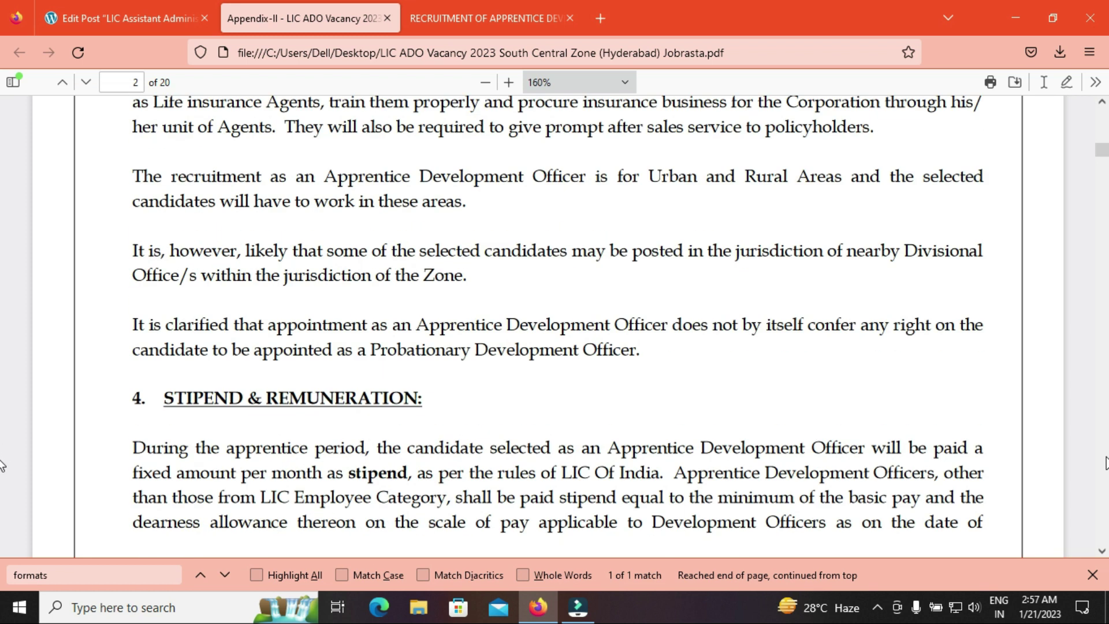
scroll(3, 464, "down", 6)
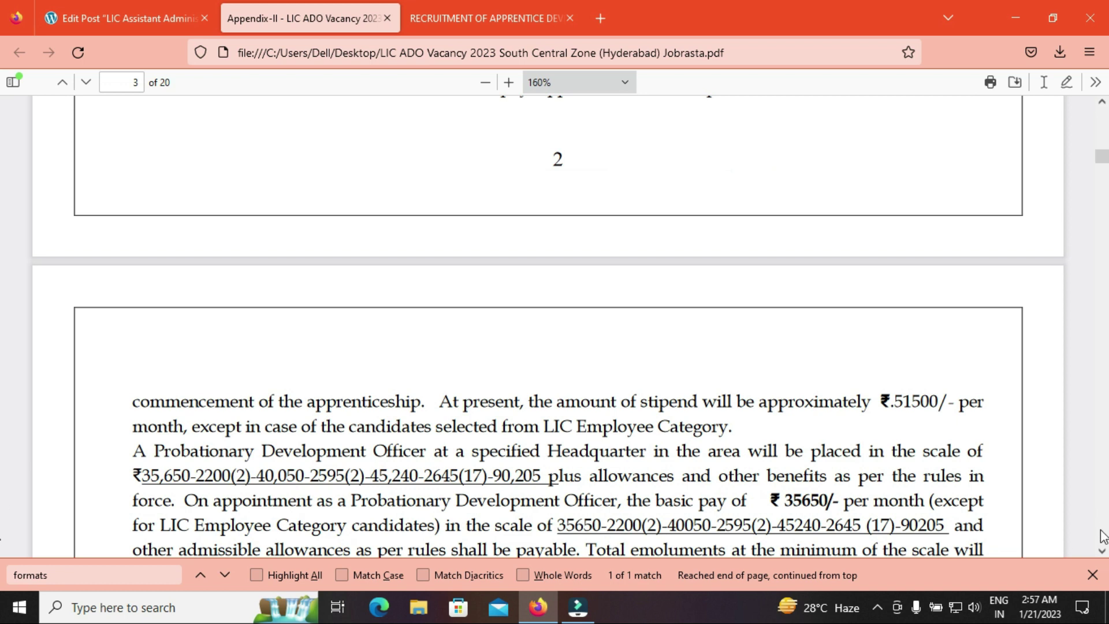
left_click(1102, 550)
left_click(1101, 551)
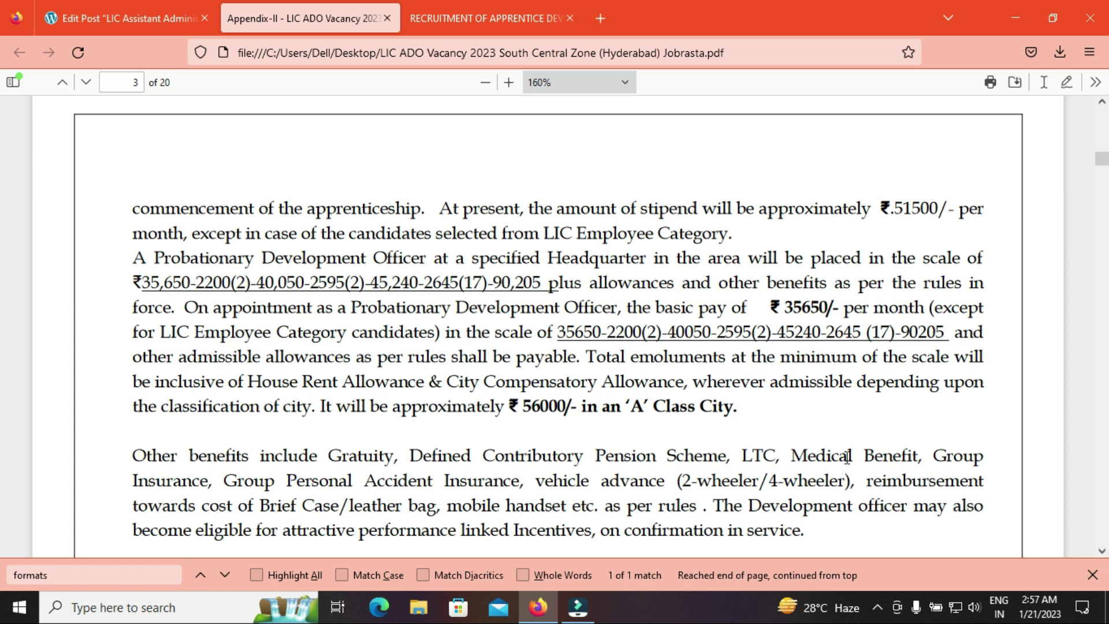
Read the apprenticeship and probation terms and the definitions of the LIC Agents, LIC Employee and Others categories on page 3
key("Page_Down")
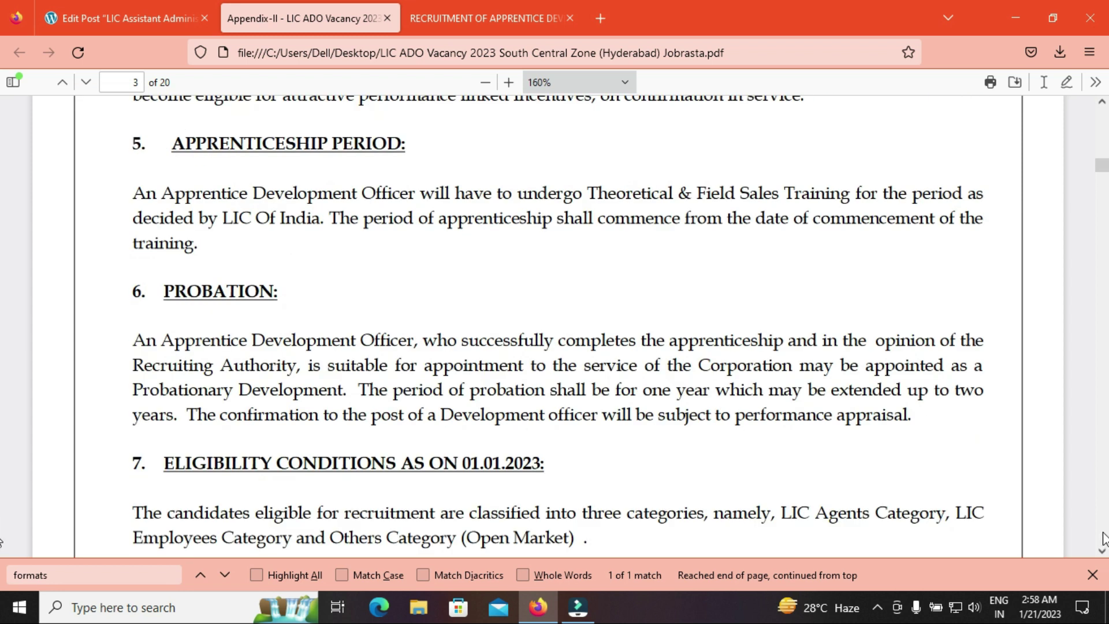
left_click(1102, 552)
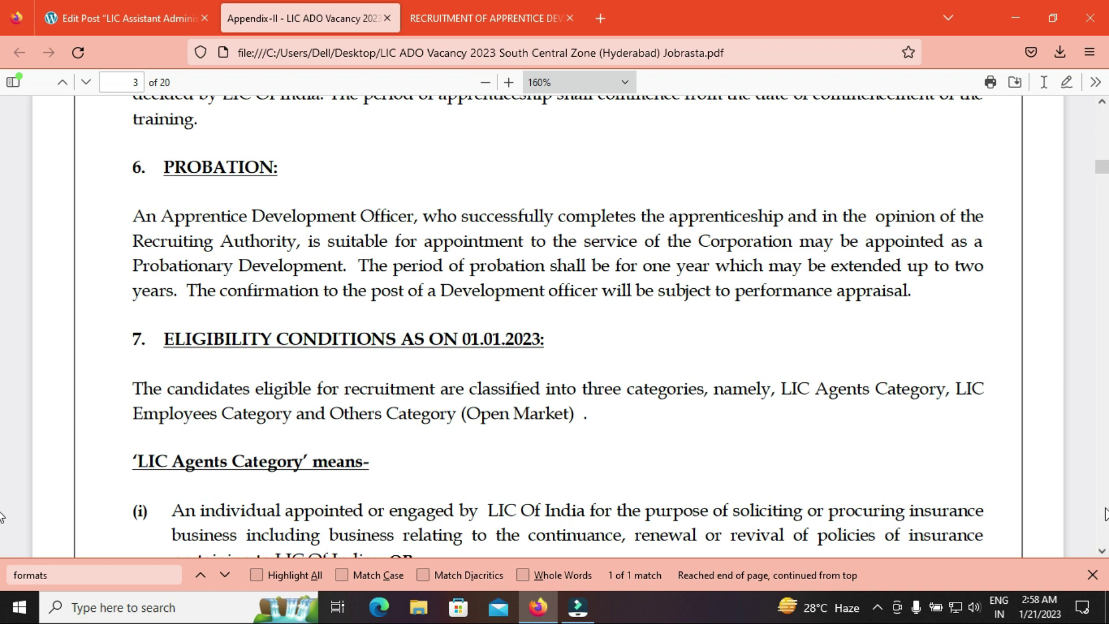
scroll(1104, 514, "down", 5)
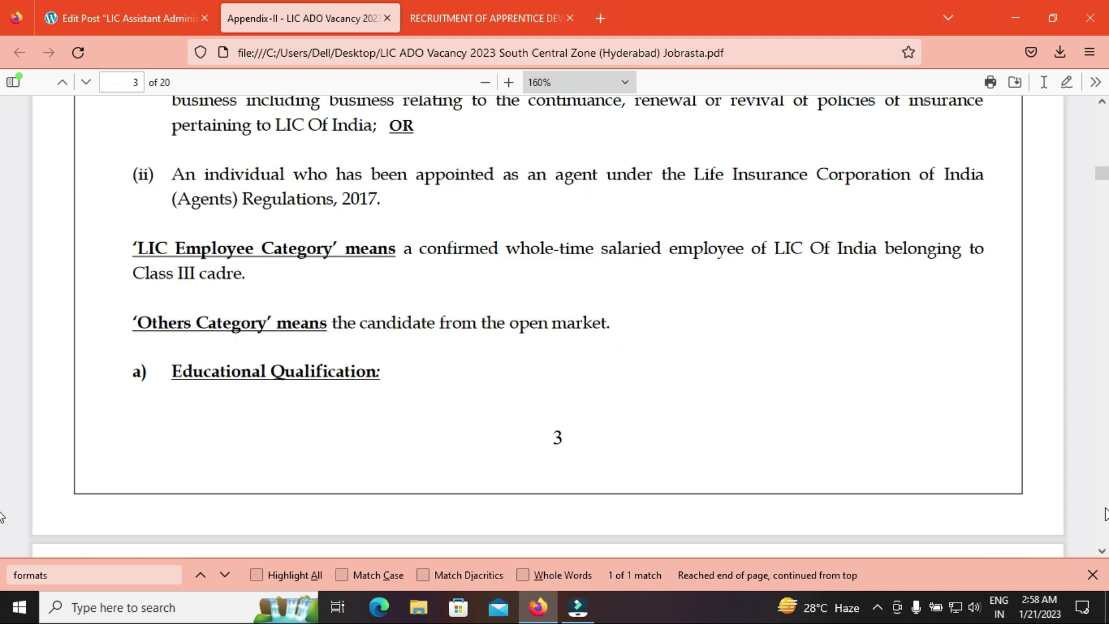
left_click(1101, 554)
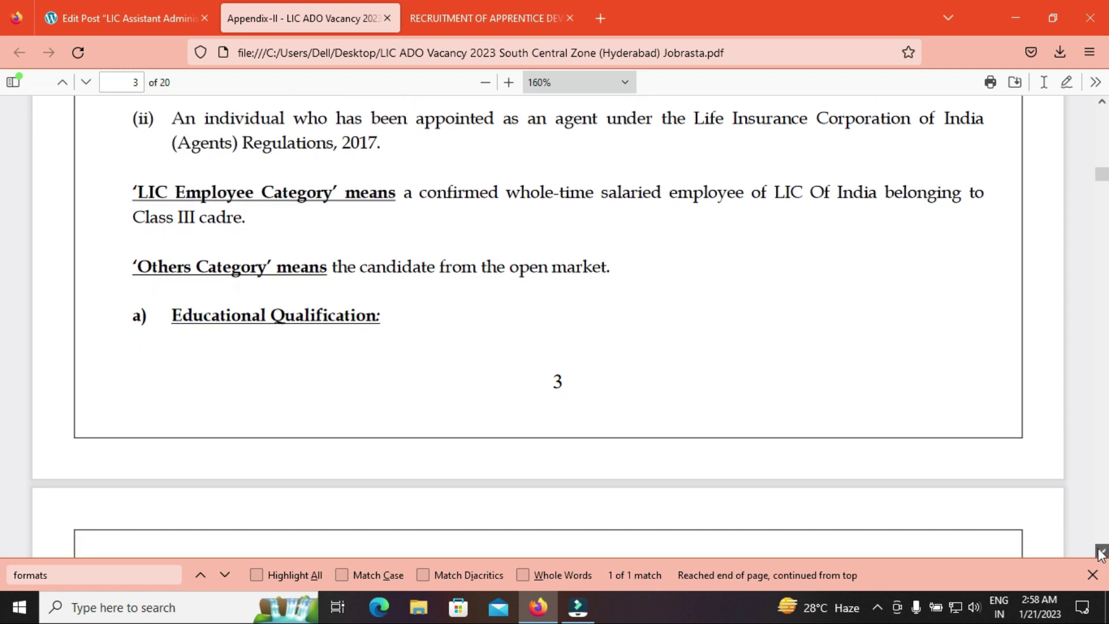
left_click(1101, 553)
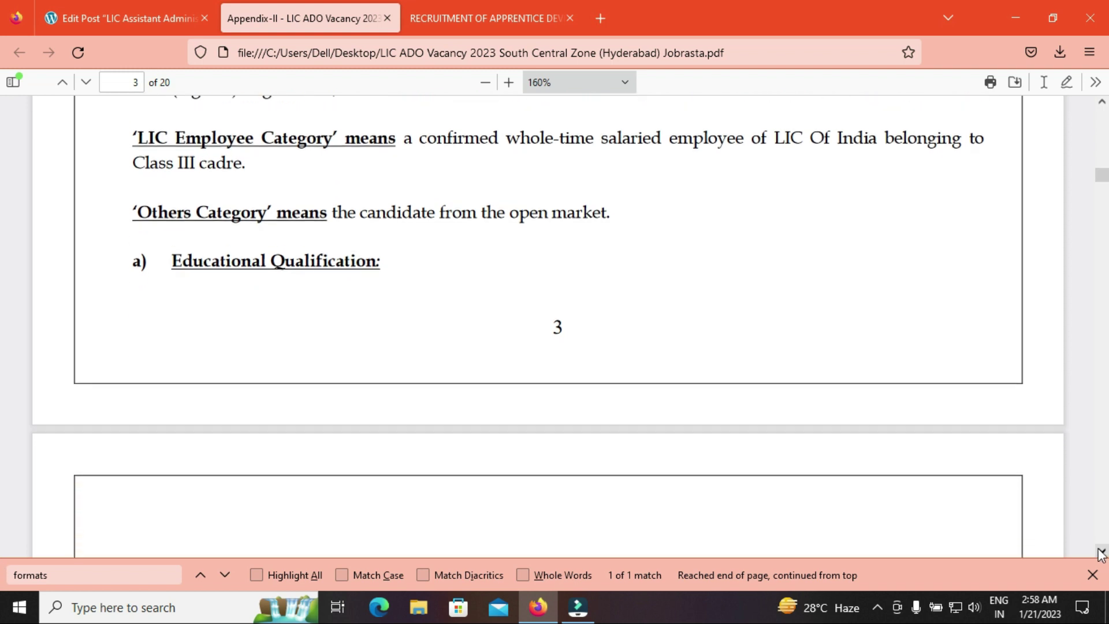
left_click(1101, 102)
scroll(1102, 104, "up", 5)
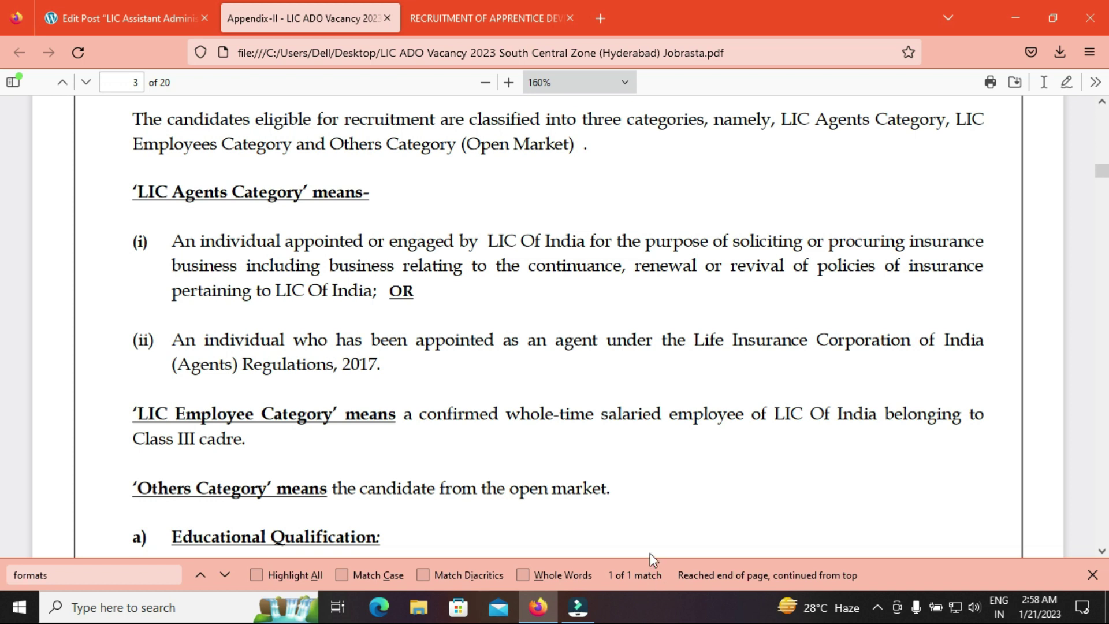
Read the educational qualification requirements and the basic age rule under the eligibility conditions on page 4
left_click(1102, 551)
left_click(1101, 551)
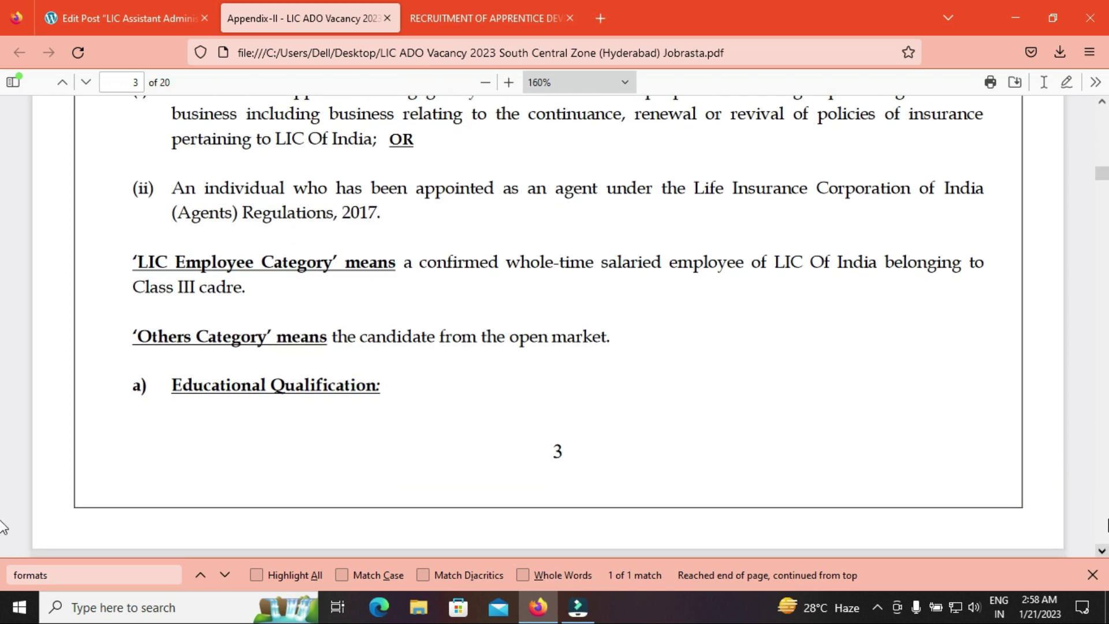
left_click(1104, 515)
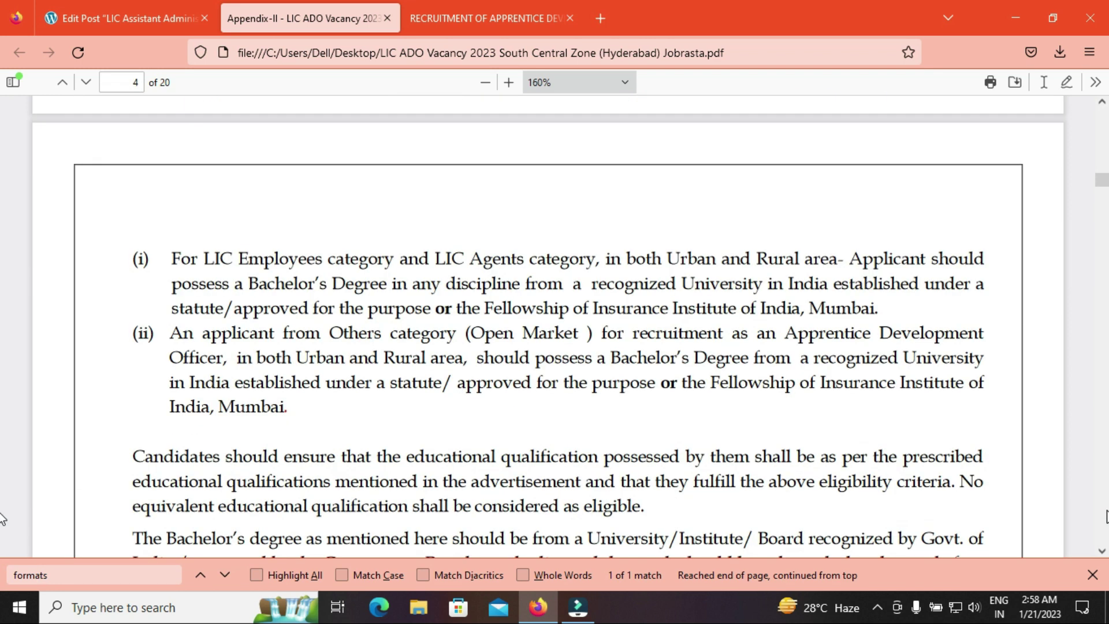
left_click(1104, 516)
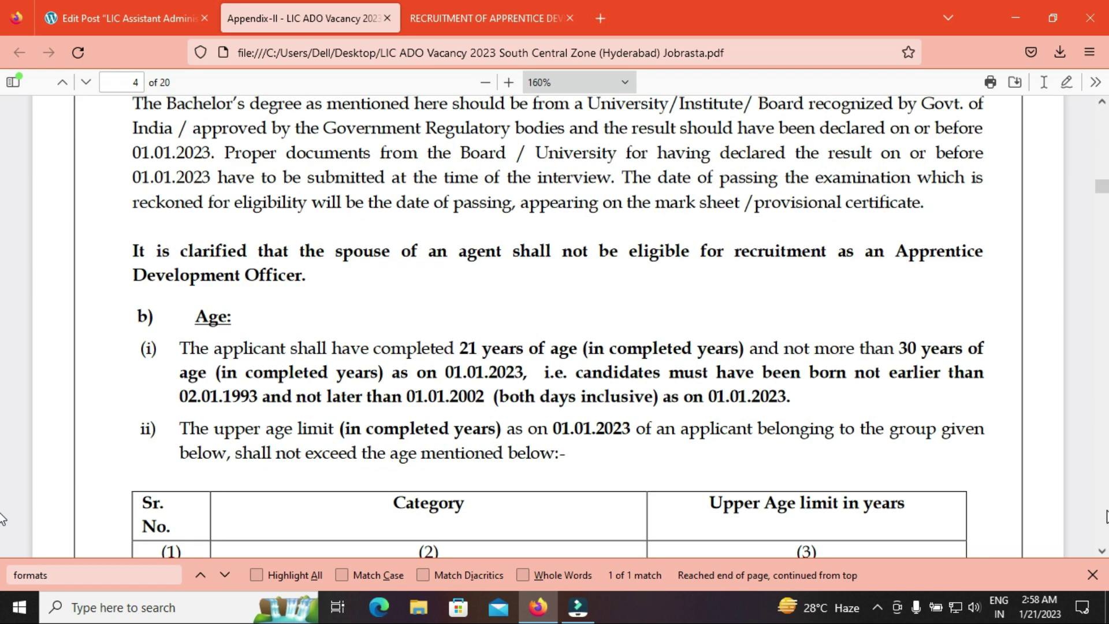
Examine the experience required of each applicant category for urban and rural recruitment on page 5
left_click(1105, 515)
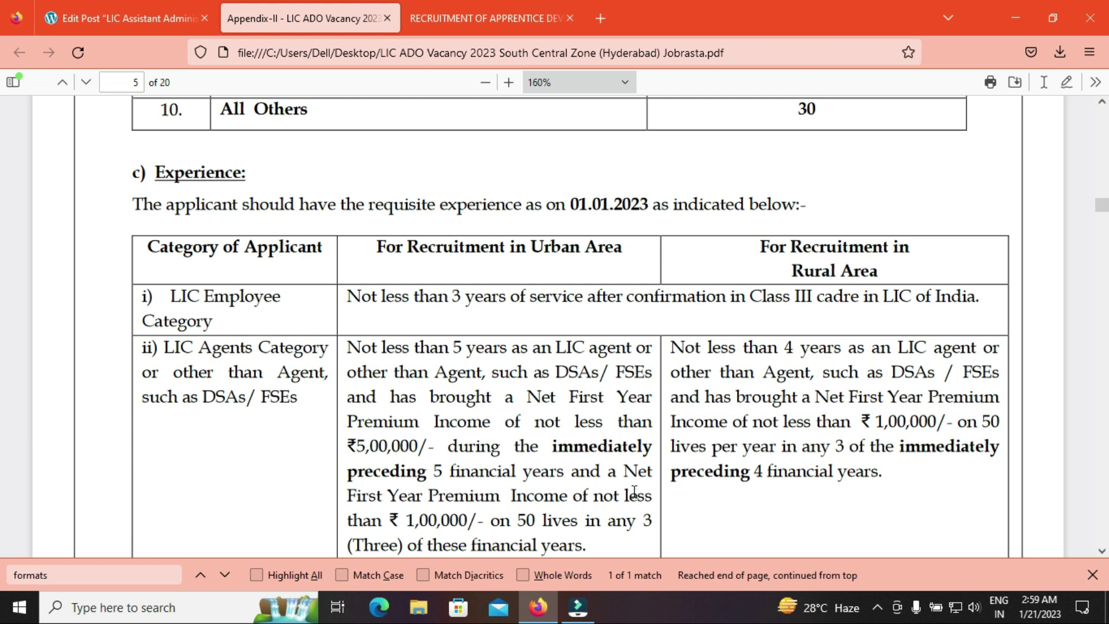
left_click(1101, 551)
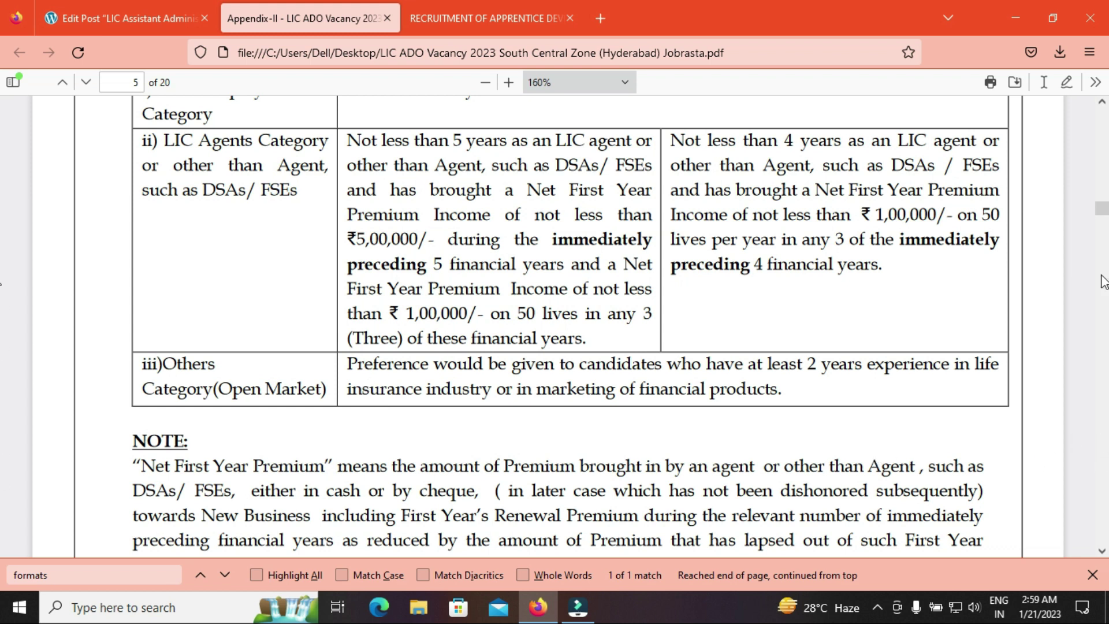
Go back to the Age section and examine the upper age limit table for all ten applicant categories
scroll(3, 155, "up", 7)
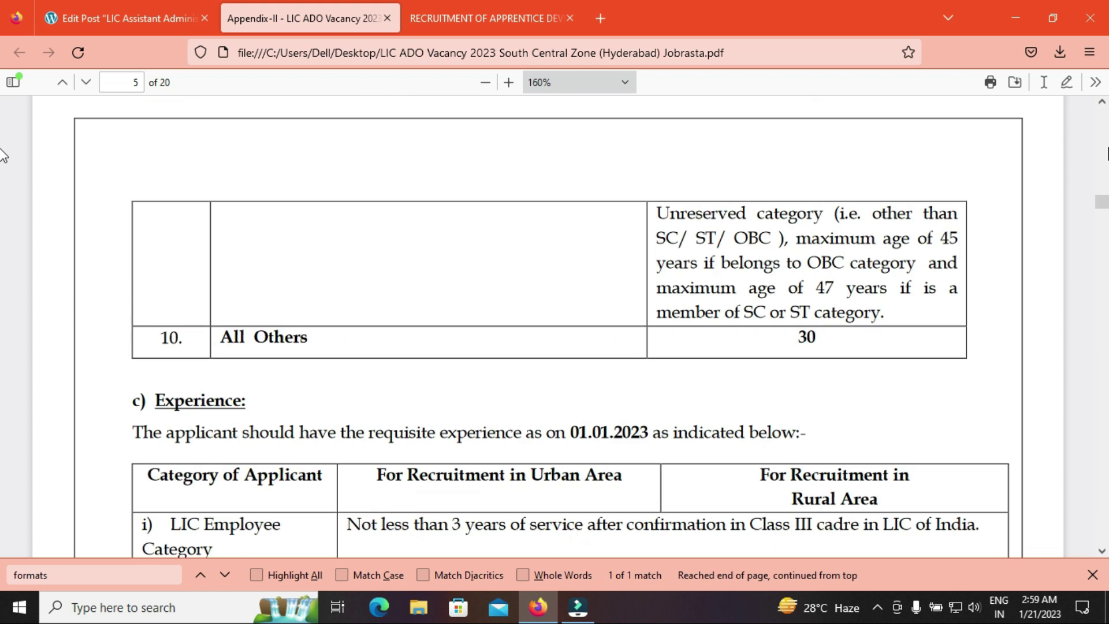
scroll(3, 156, "up", 14)
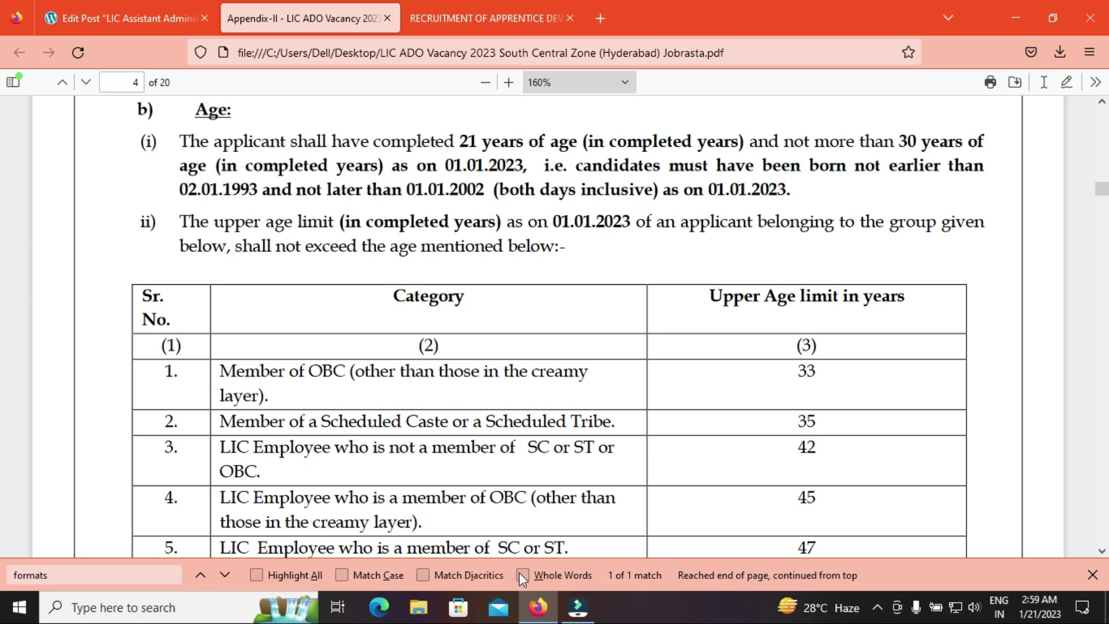
left_click(1102, 552)
left_click(1101, 552)
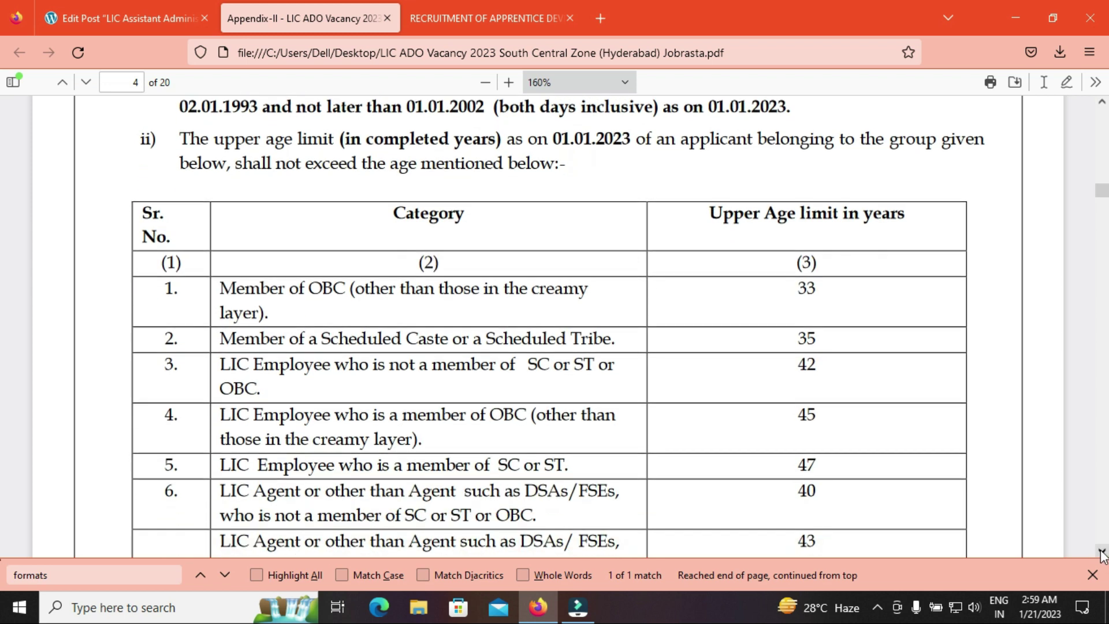
left_click(1102, 552)
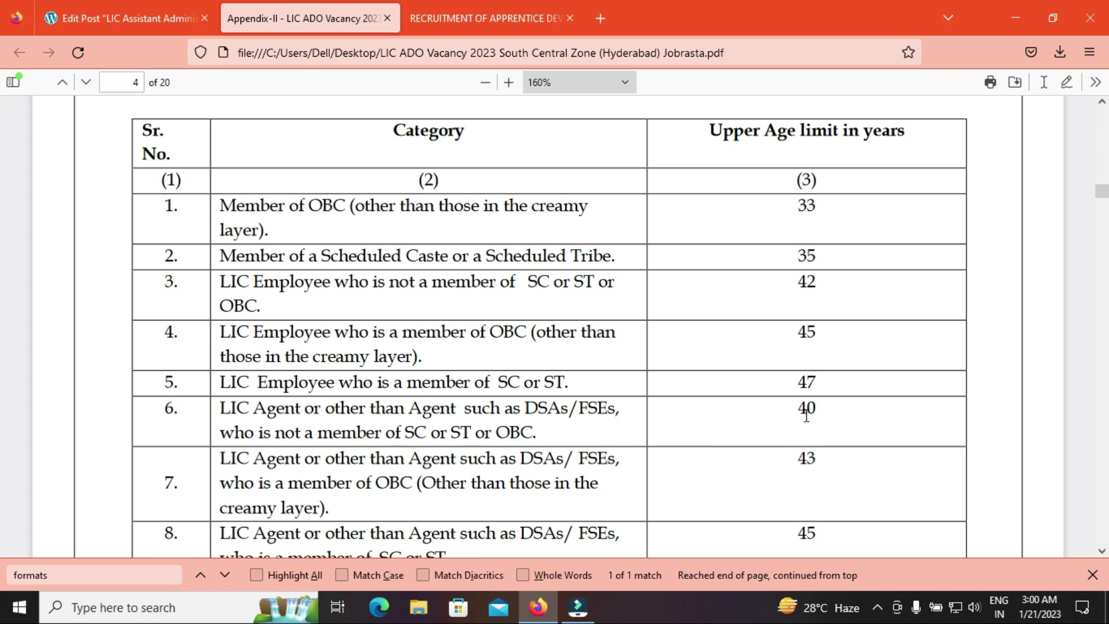
left_click(1102, 552)
left_click(1102, 551)
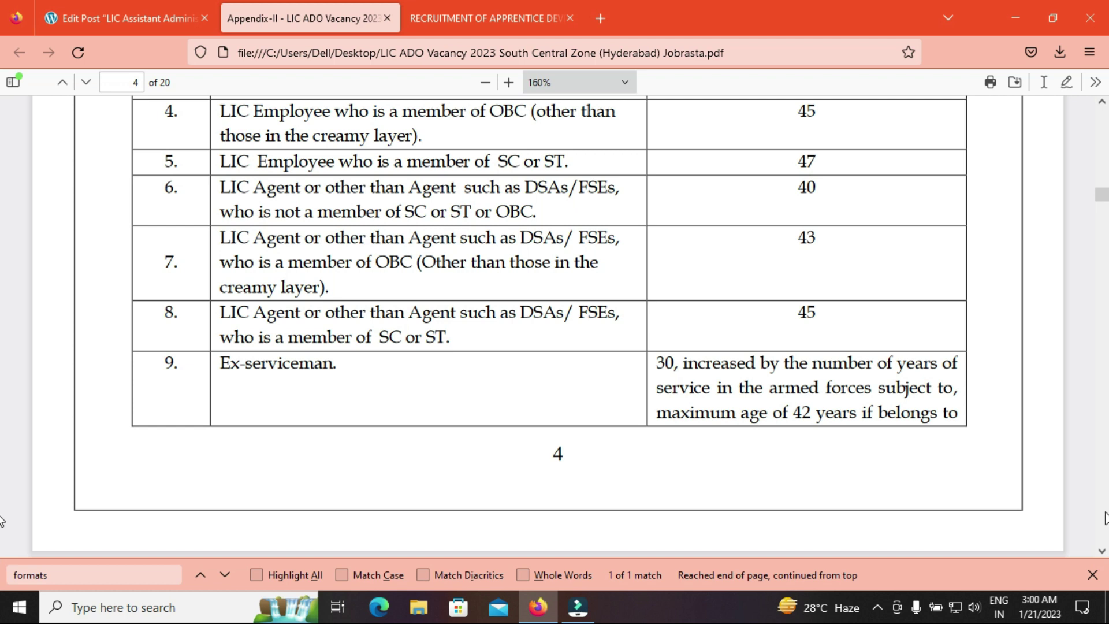
left_click(1104, 518)
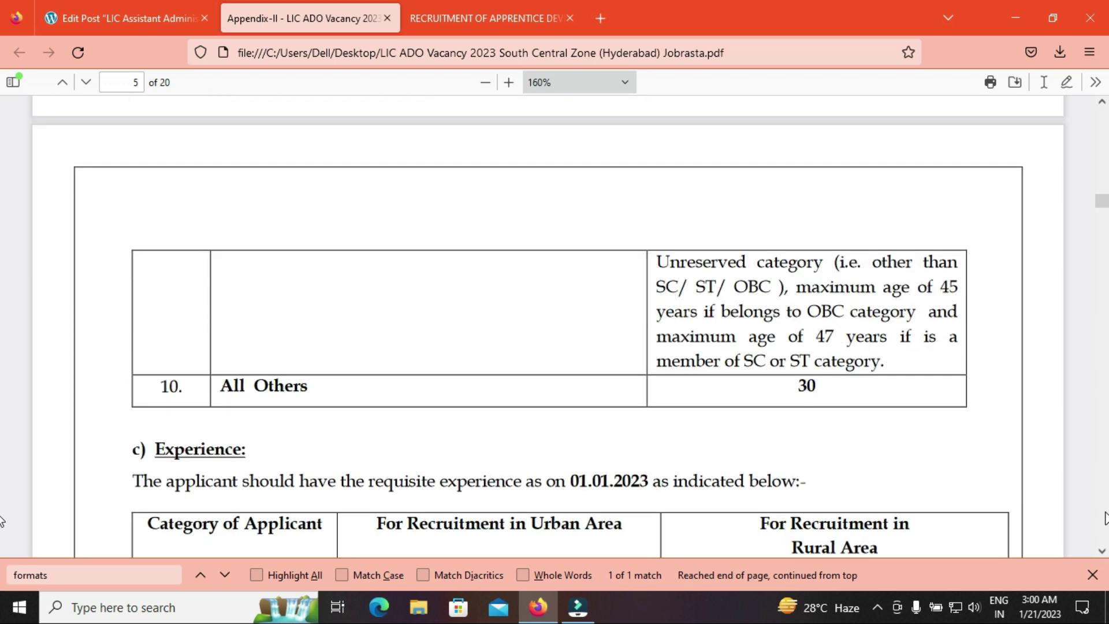
Examine the Preliminary and Main Examination patterns for the Open Market Category on page 6
left_click(1104, 518)
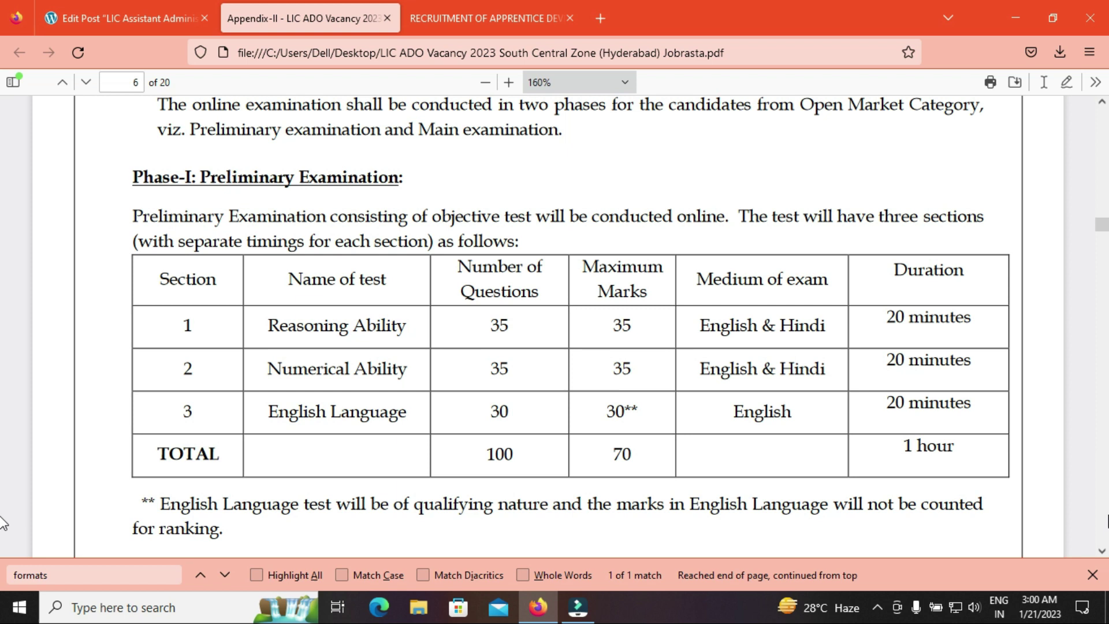
scroll(3, 522, "down", 8)
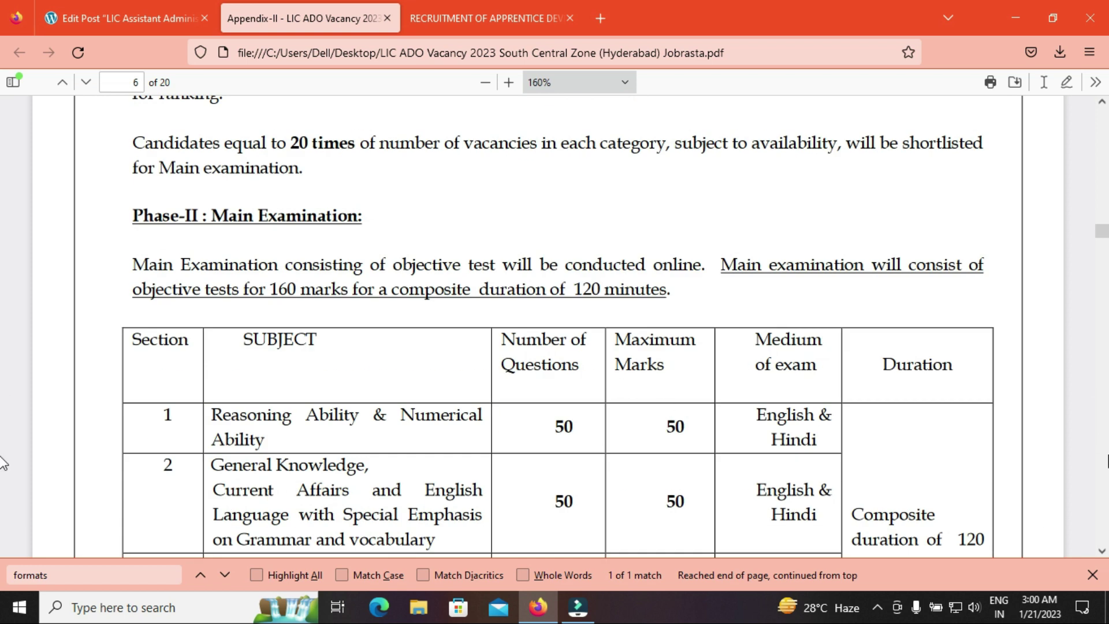
scroll(3, 462, "down", 8)
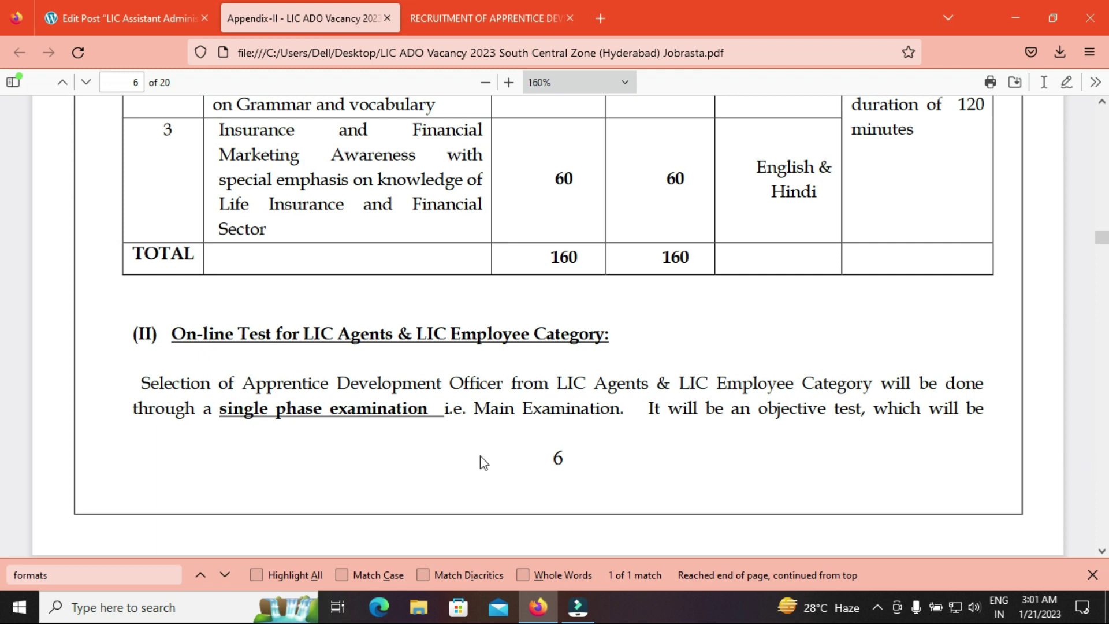
Examine the single-phase online test patterns for the LIC Agents and LIC Employee categories on page 7
left_click(1101, 550)
scroll(1104, 520, "down", 7)
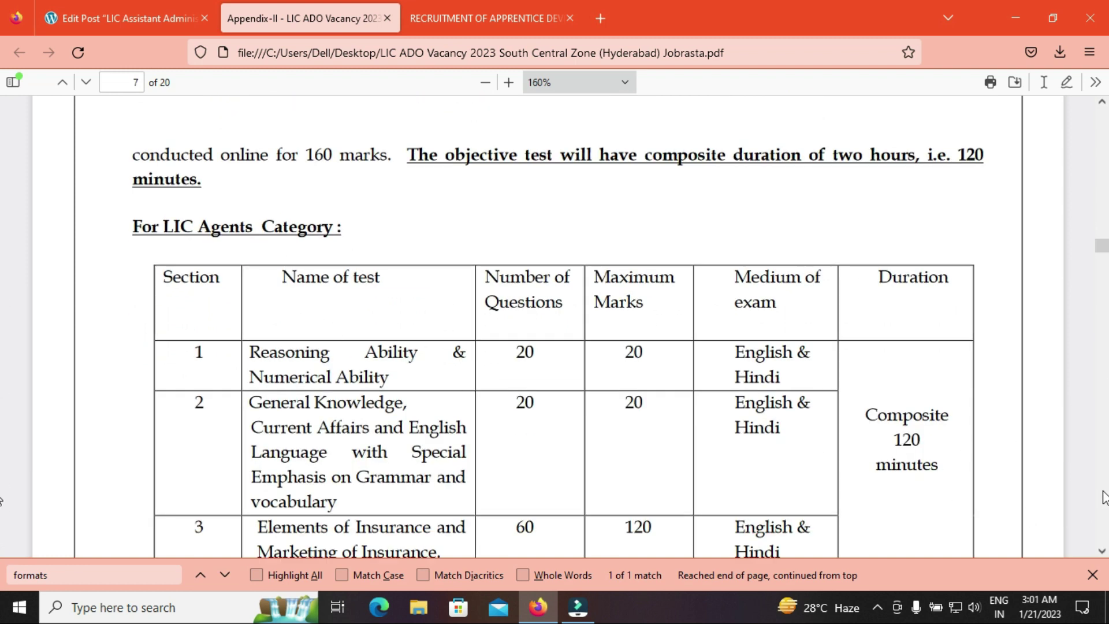
scroll(1103, 496, "down", 6)
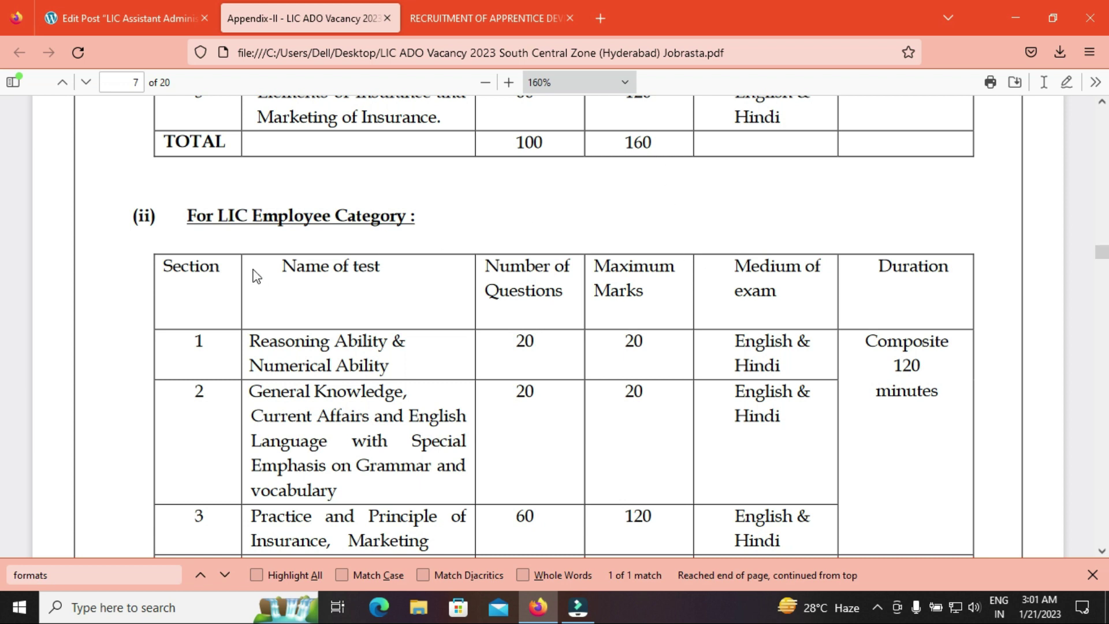
scroll(1104, 479, "down", 6)
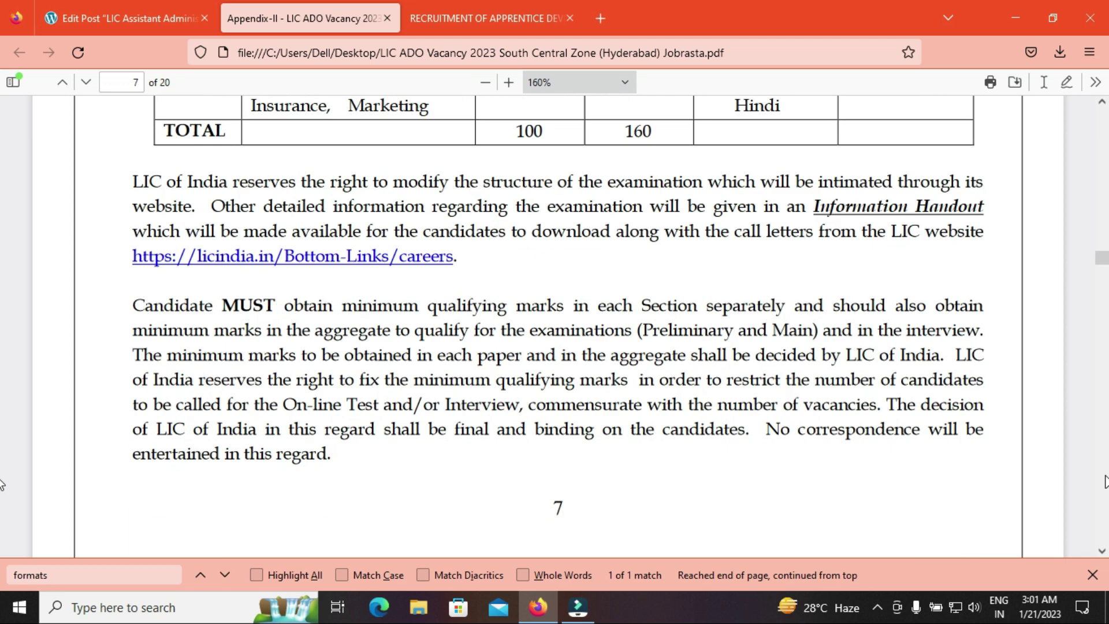
Skim the score normalization, interview and pre-recruitment medical examination rules on page 8
scroll(1105, 480, "down", 6)
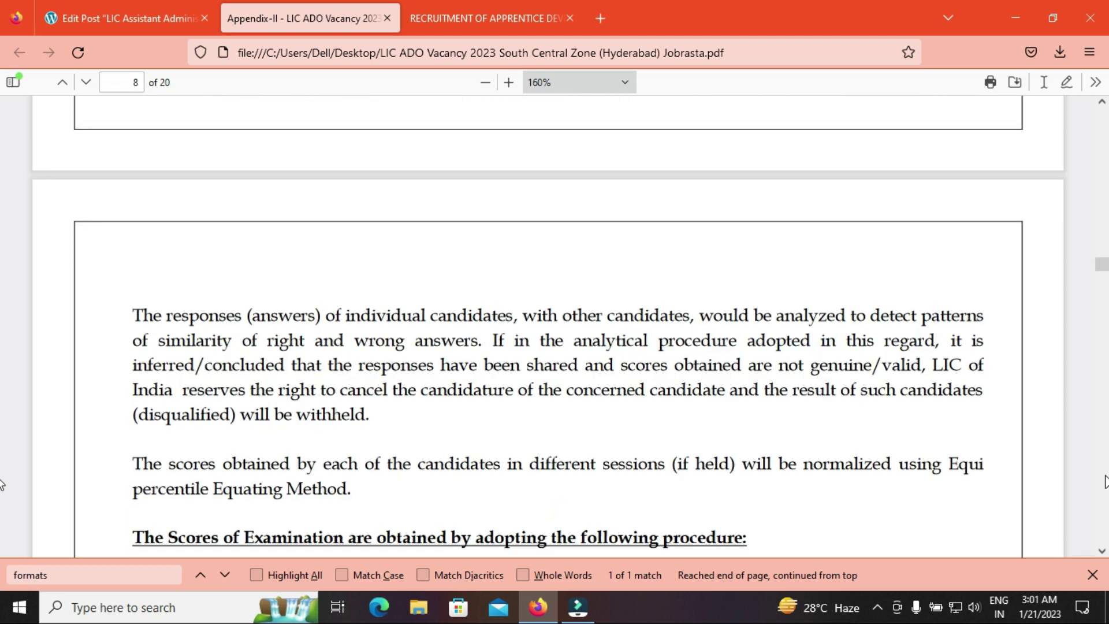
scroll(1104, 480, "down", 6)
scroll(1104, 486, "down", 6)
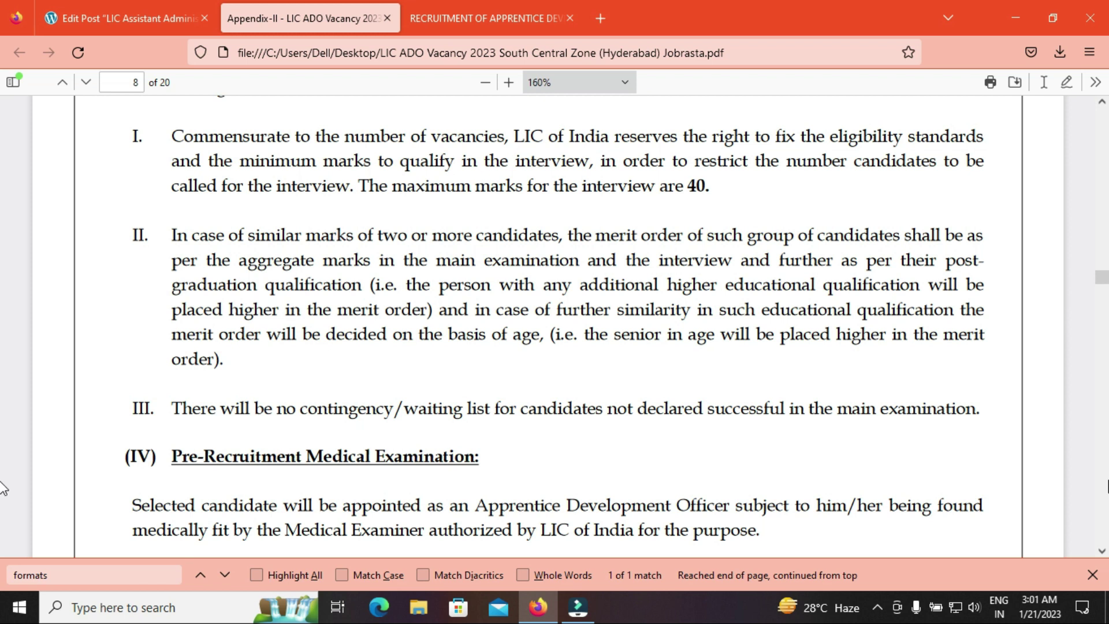
scroll(3, 488, "down", 6)
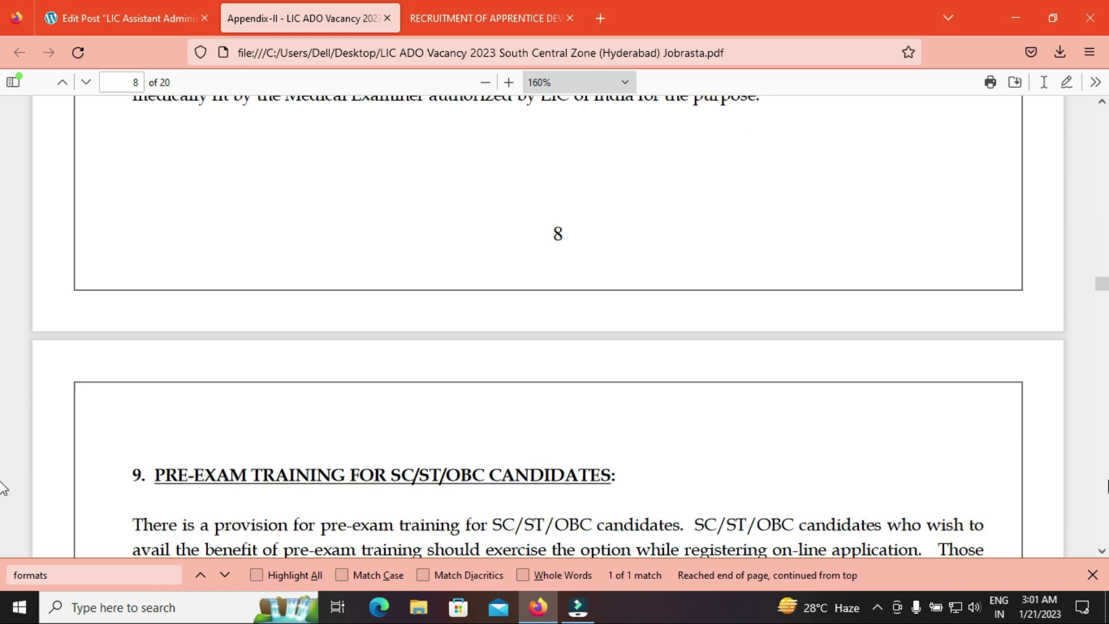
Read the examination centre rules and the list of divisions under Choice of Division on pages 9 and 10
scroll(3, 488, "down", 6)
scroll(2, 488, "down", 6)
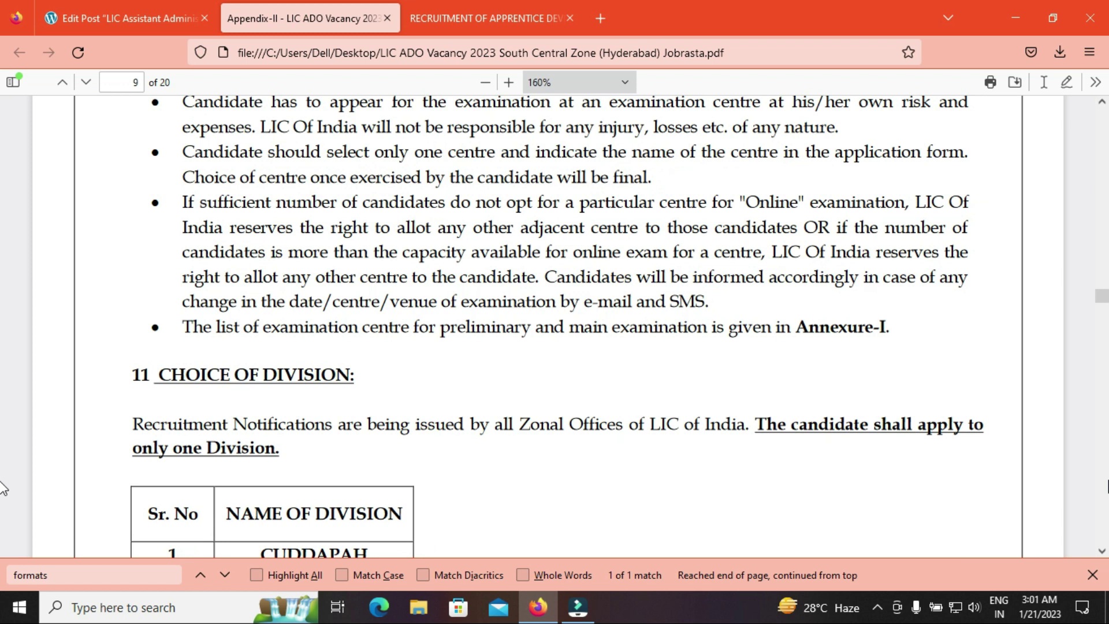
left_click(1101, 551)
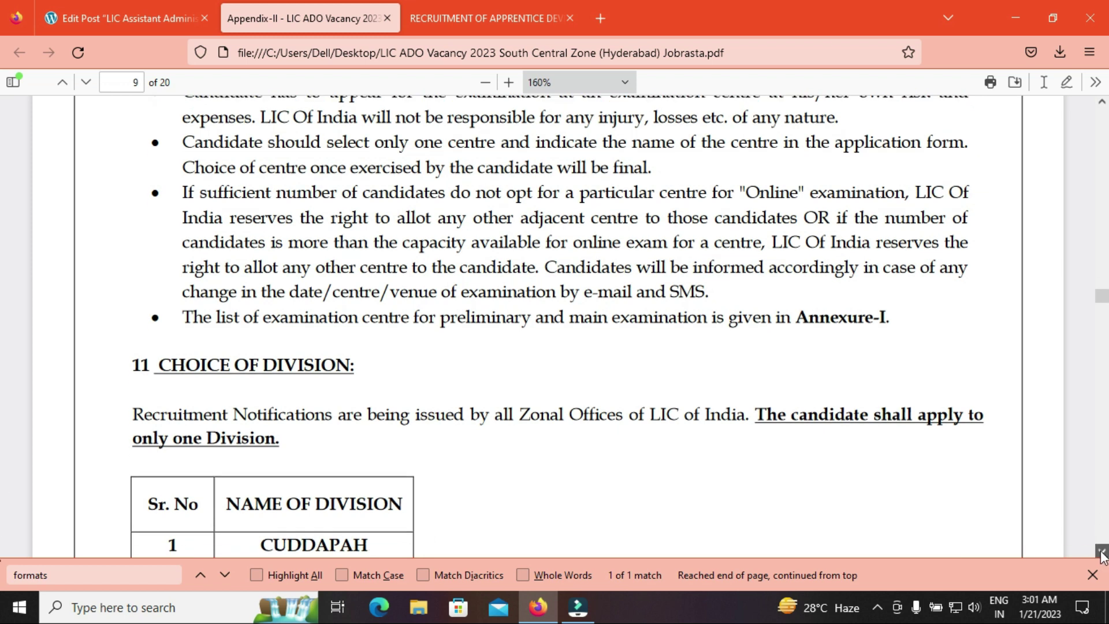
left_click_drag(1101, 552, 1101, 553)
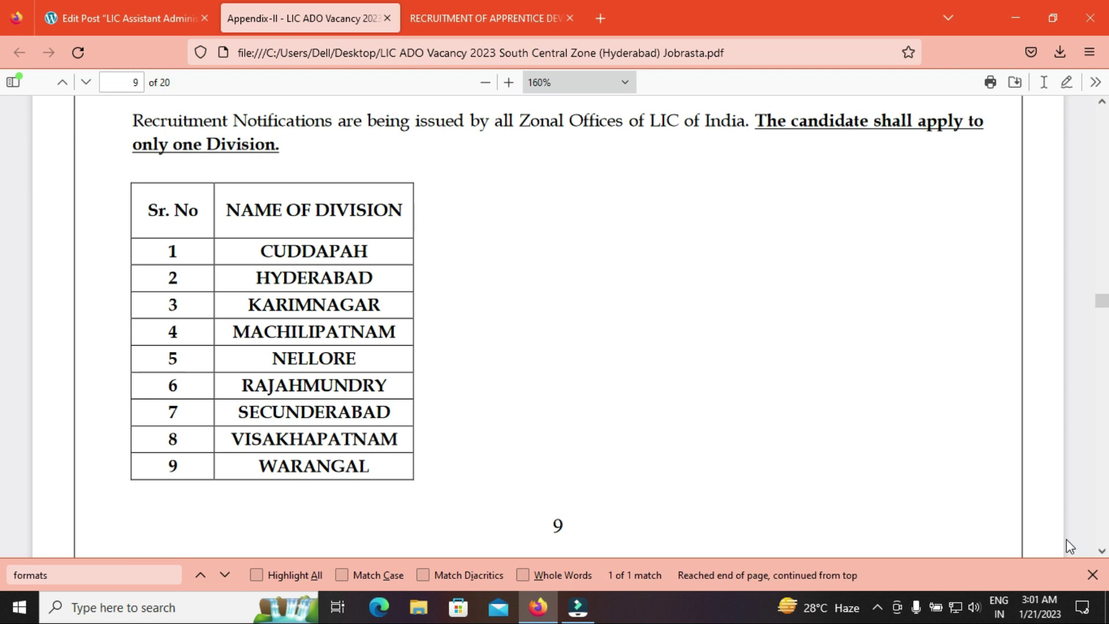
left_click_drag(1103, 552, 1106, 544)
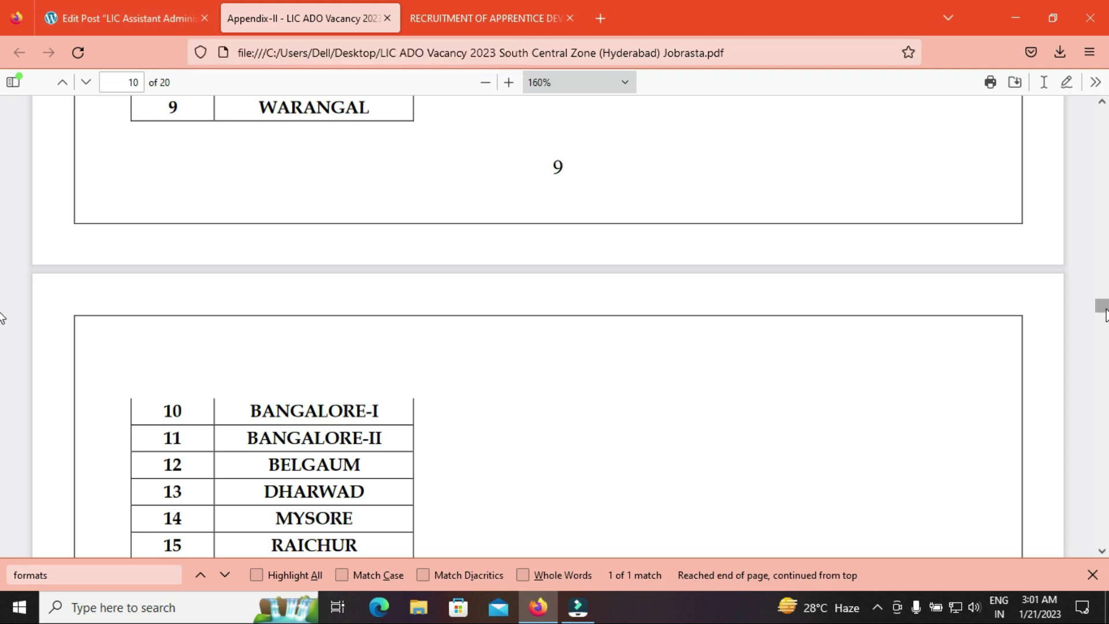
Read the guarantee bond terms and the misconduct rules on page 10
left_click(1103, 423)
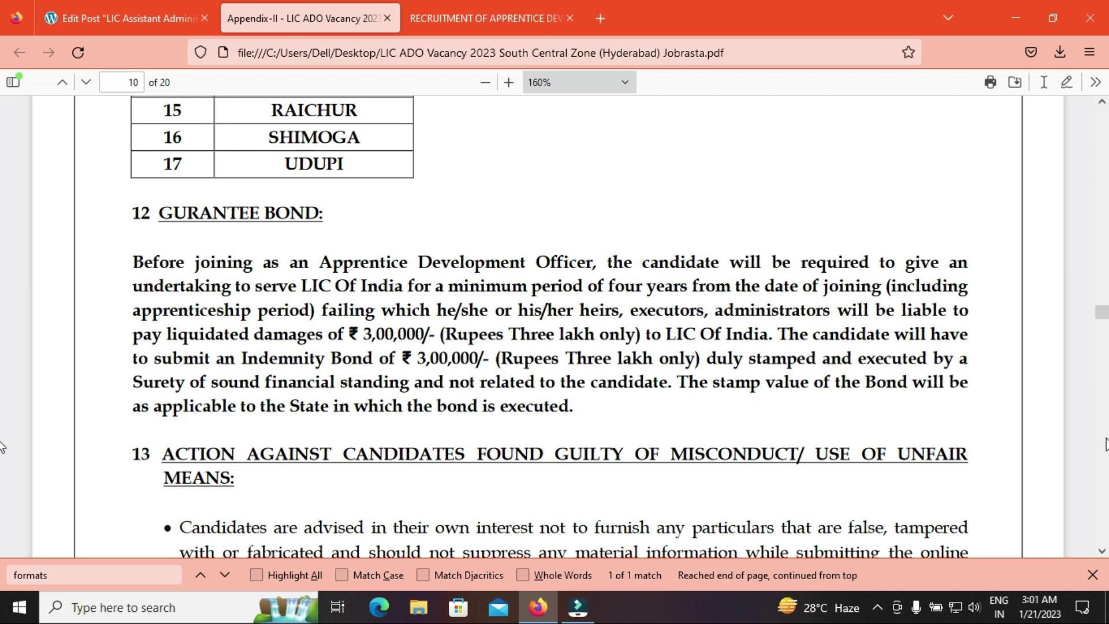
left_click(1104, 445)
left_click(1104, 448)
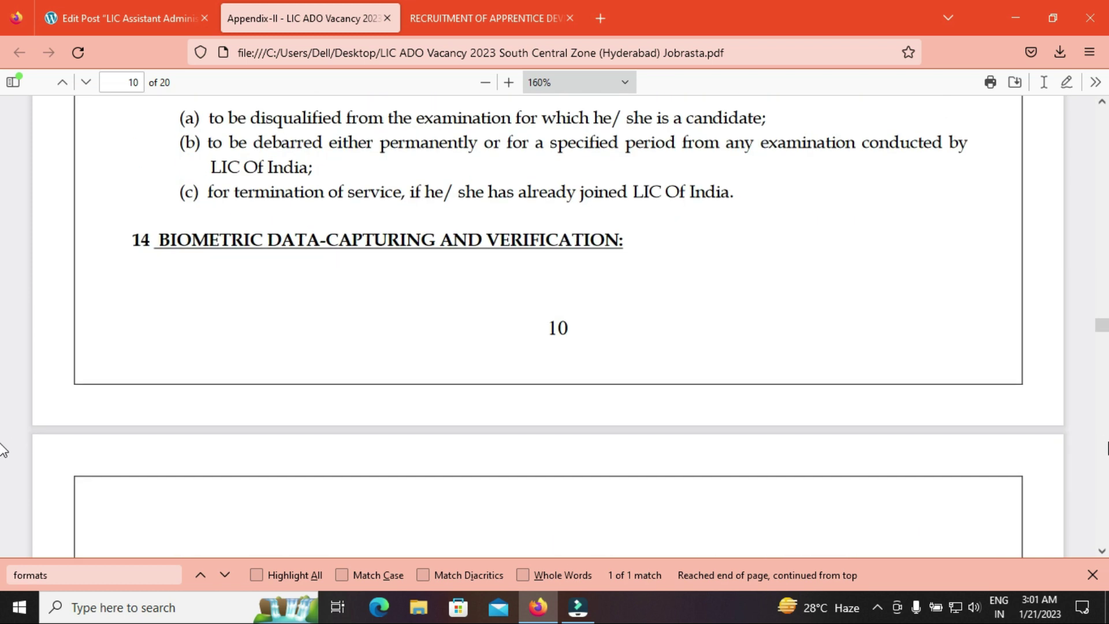
Read the How to Apply section and skim the document upload guidelines through to the caste certificate authorities on page 18
left_click(1105, 450)
left_click(1104, 453)
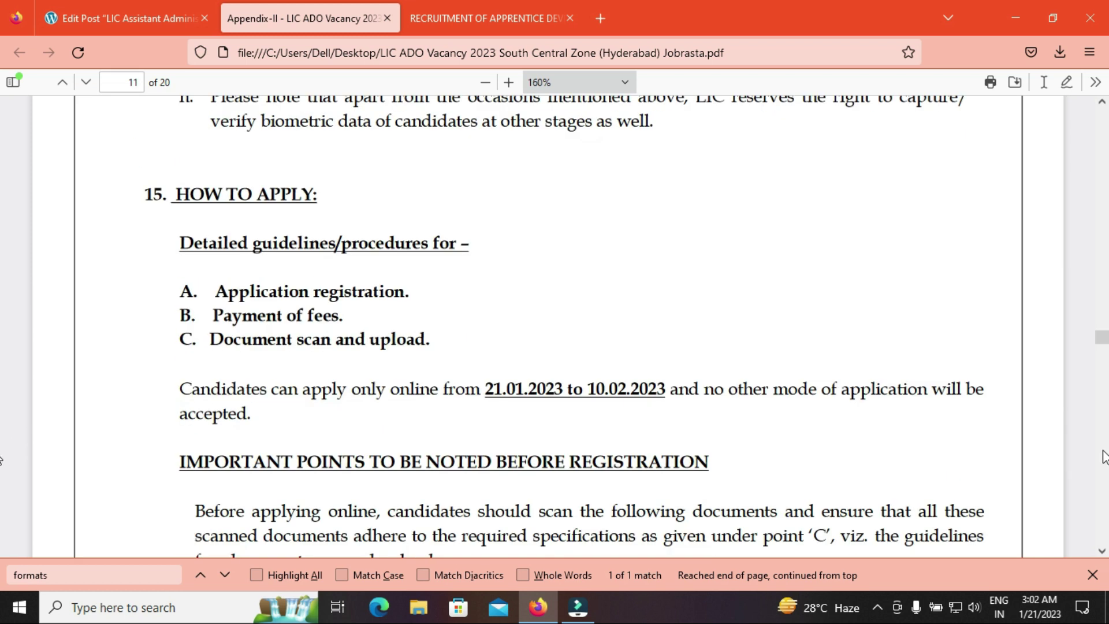
scroll(185, 124, "down", 10)
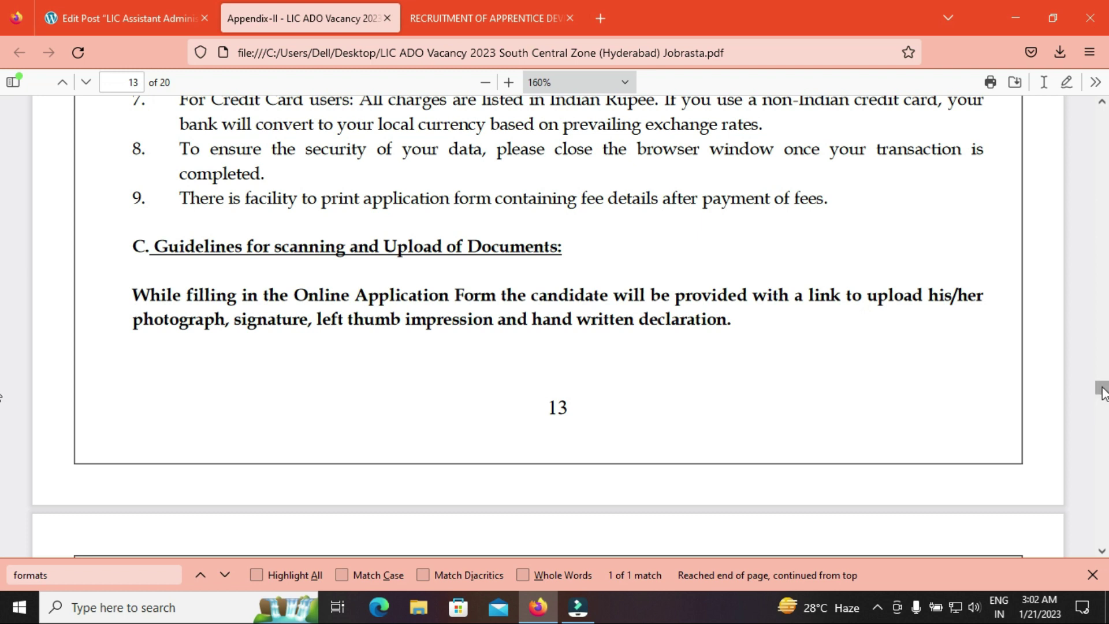
left_click_drag(1104, 399, 1104, 501)
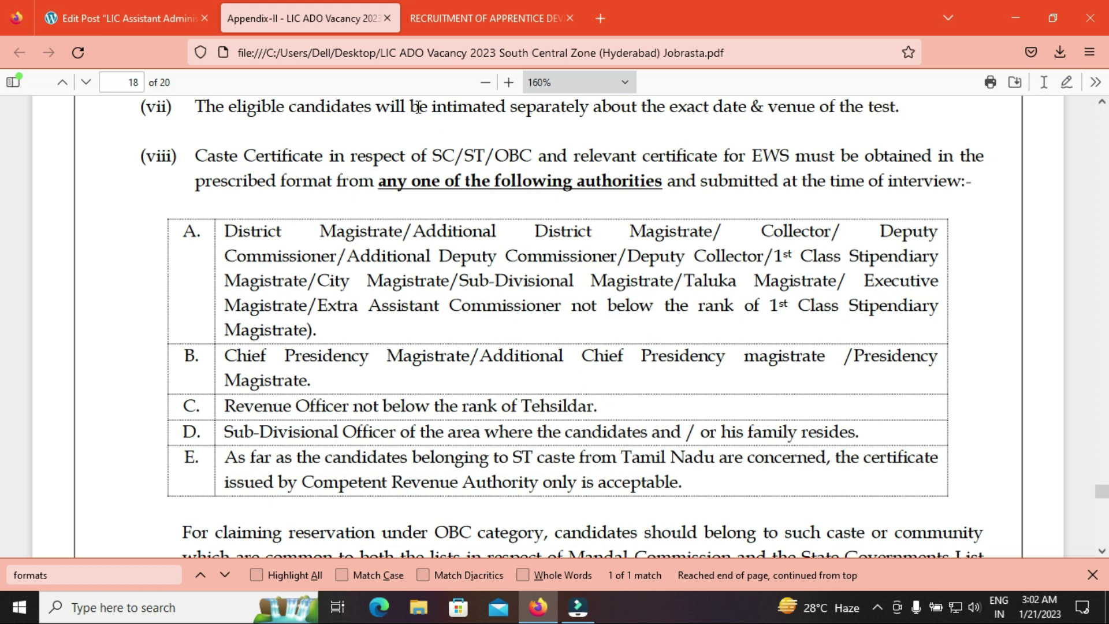
Switch to the online application form and review the name, mobile number and e-mail fields in Basic Info
left_click(456, 16)
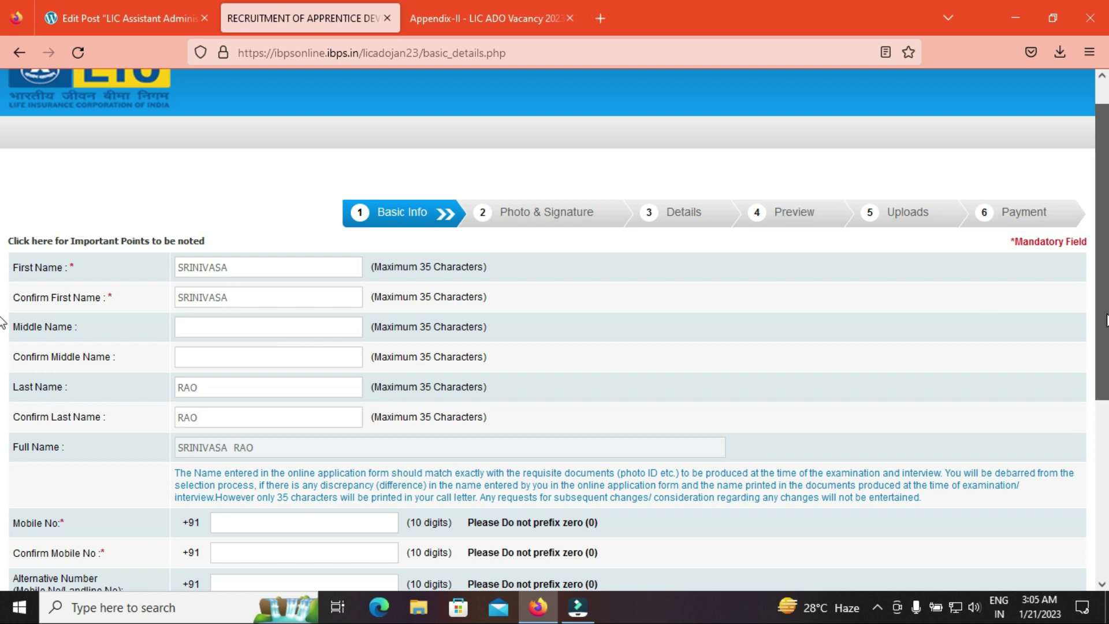
left_click_drag(1106, 321, 1106, 329)
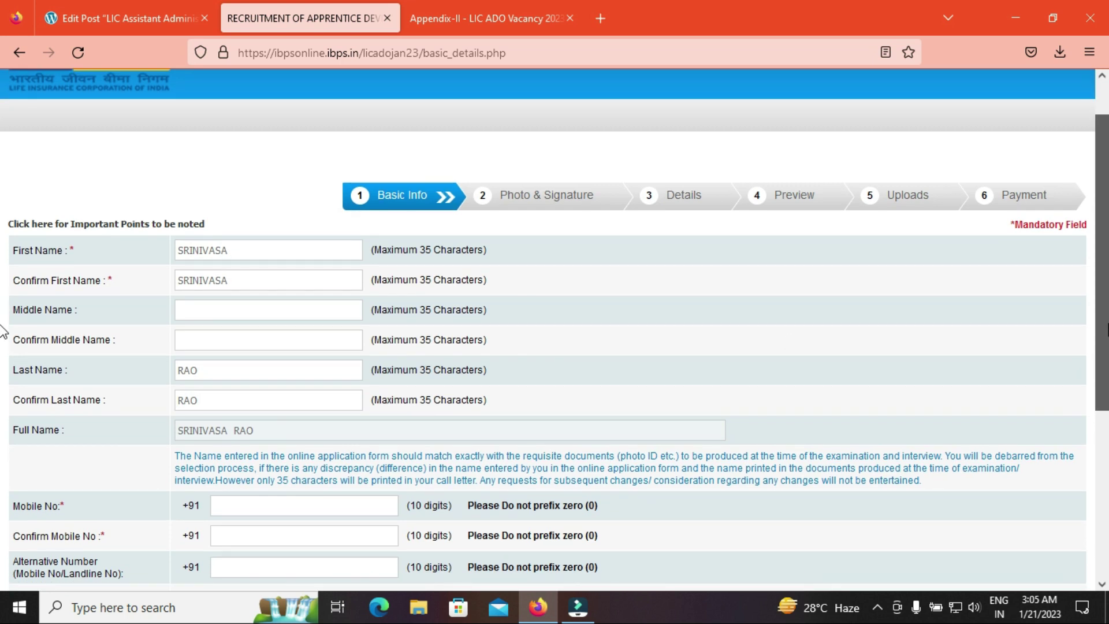
scroll(5, 332, "down", 3)
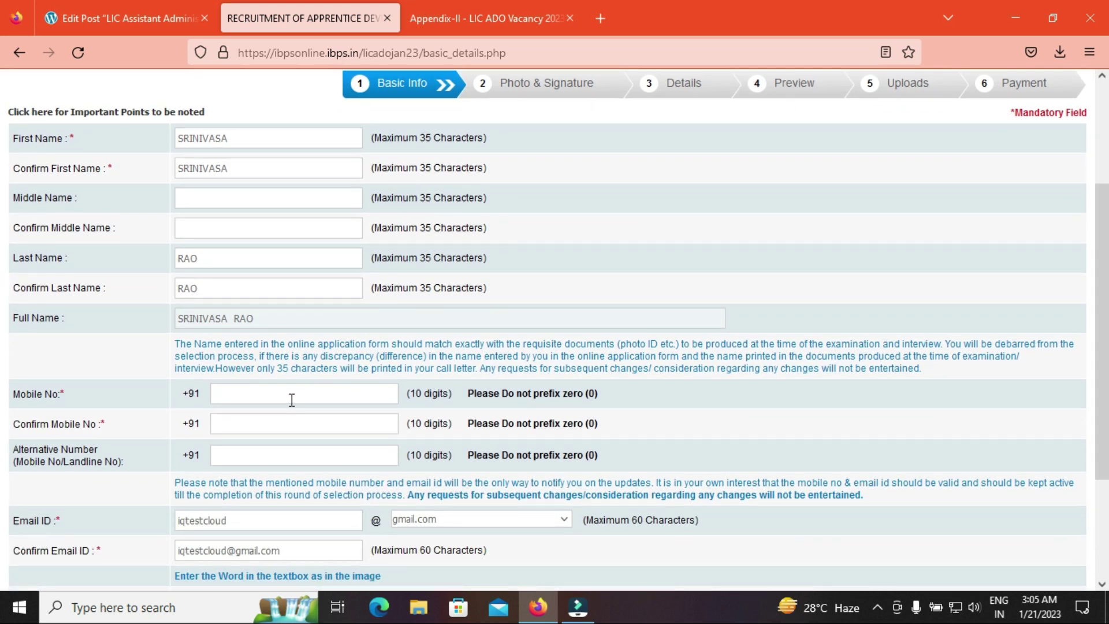
left_click(276, 422)
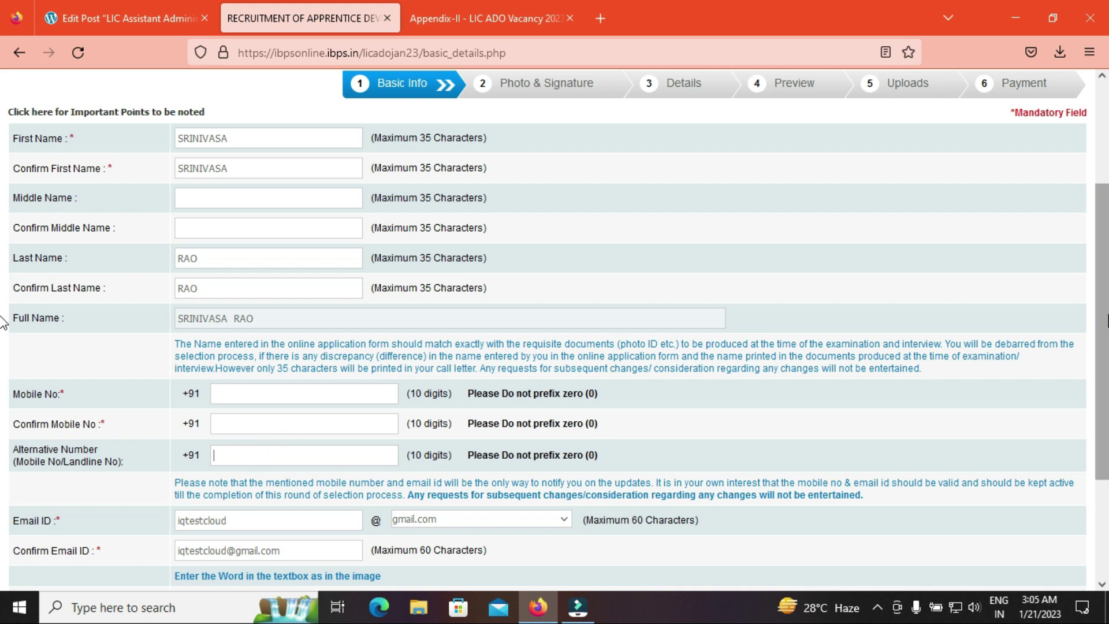
scroll(330, 396, "down", 2)
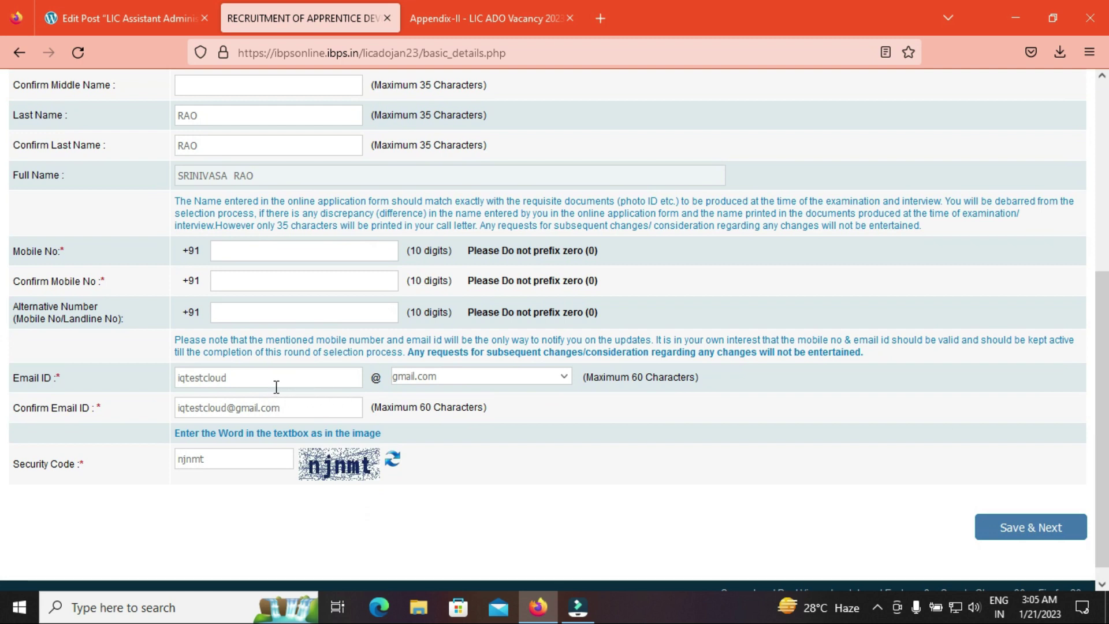
Save the Basic Info with gmail.com as the e-mail domain and confirm the candidate's photo as valid on the Photo & Signature page
left_click(516, 377)
left_click(445, 432)
left_click(1020, 540)
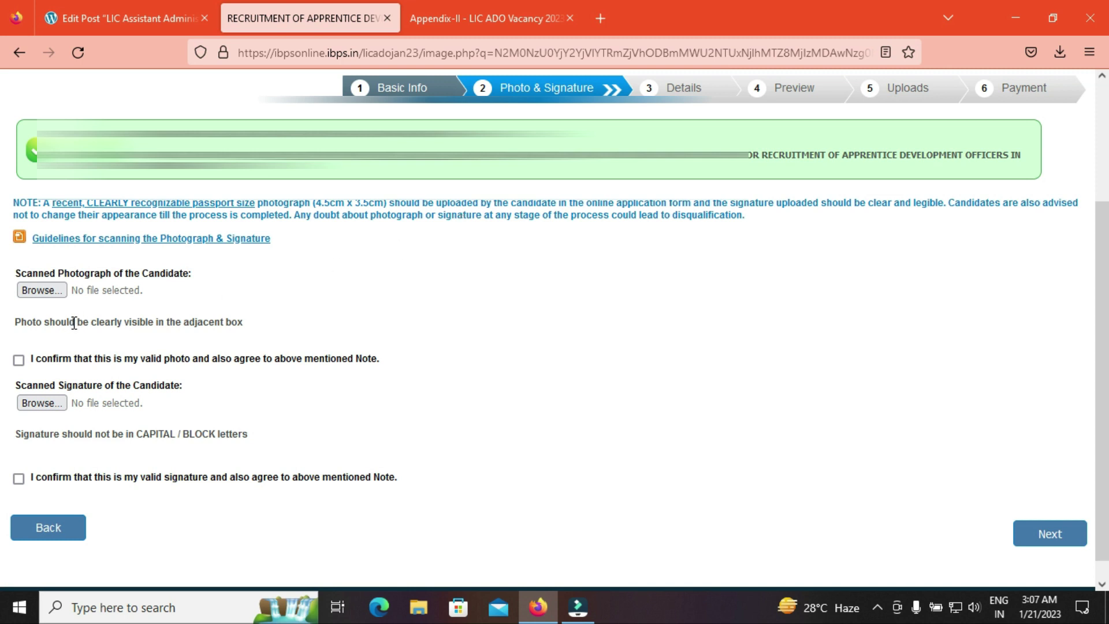
left_click(19, 360)
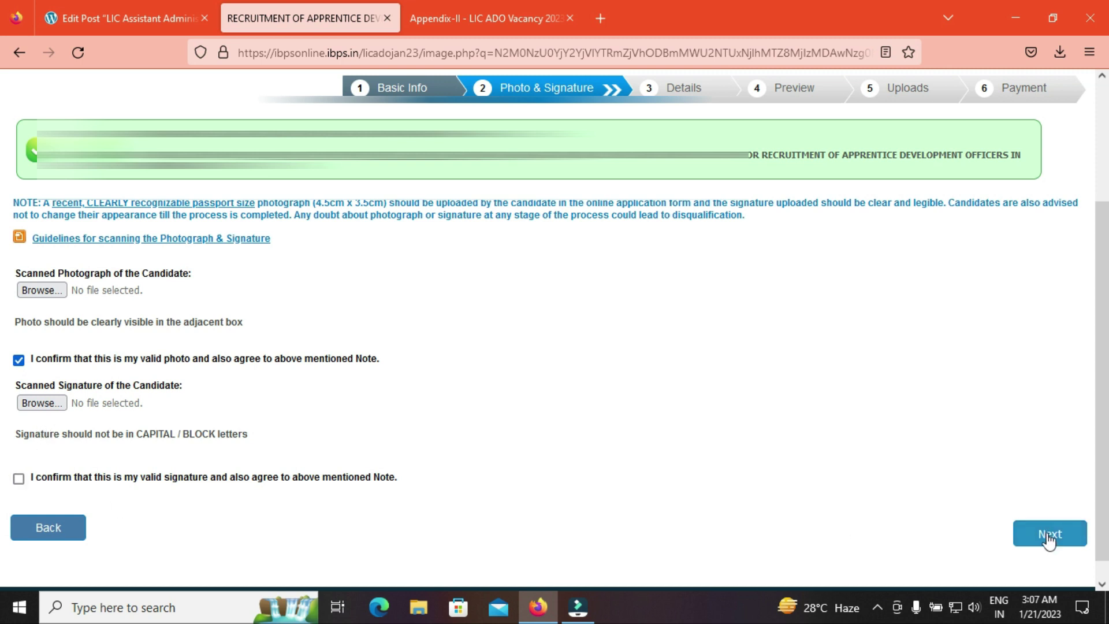
Switch to the WordPress post and read the photo, signature and left thumb impression upload requirements for LIC ADO 2023
left_click(56, 19)
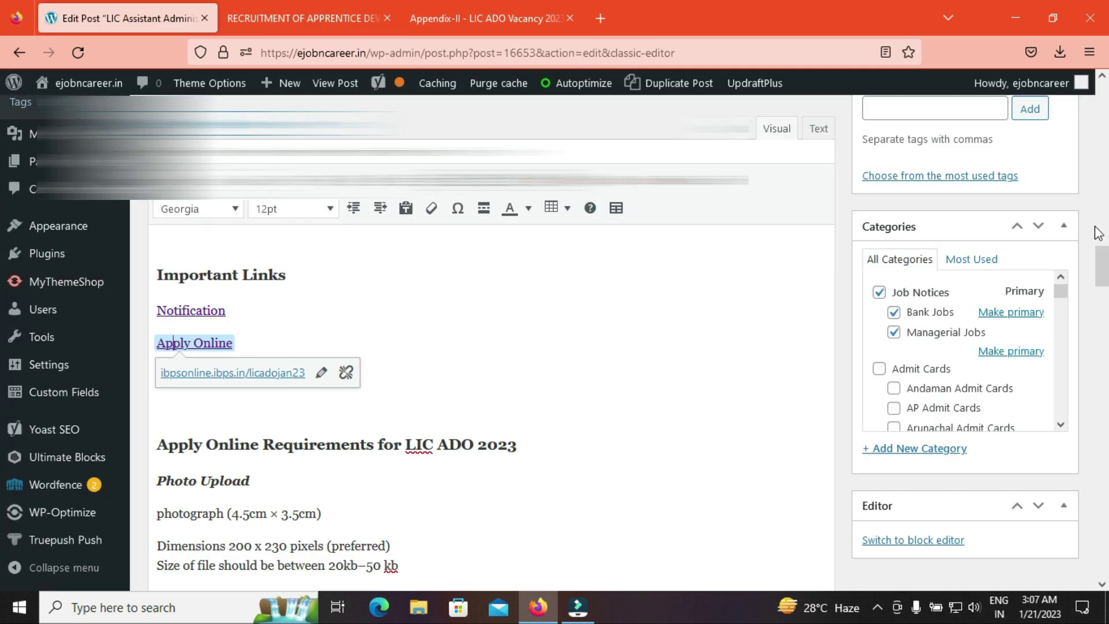
scroll(2, 287, "down", 2)
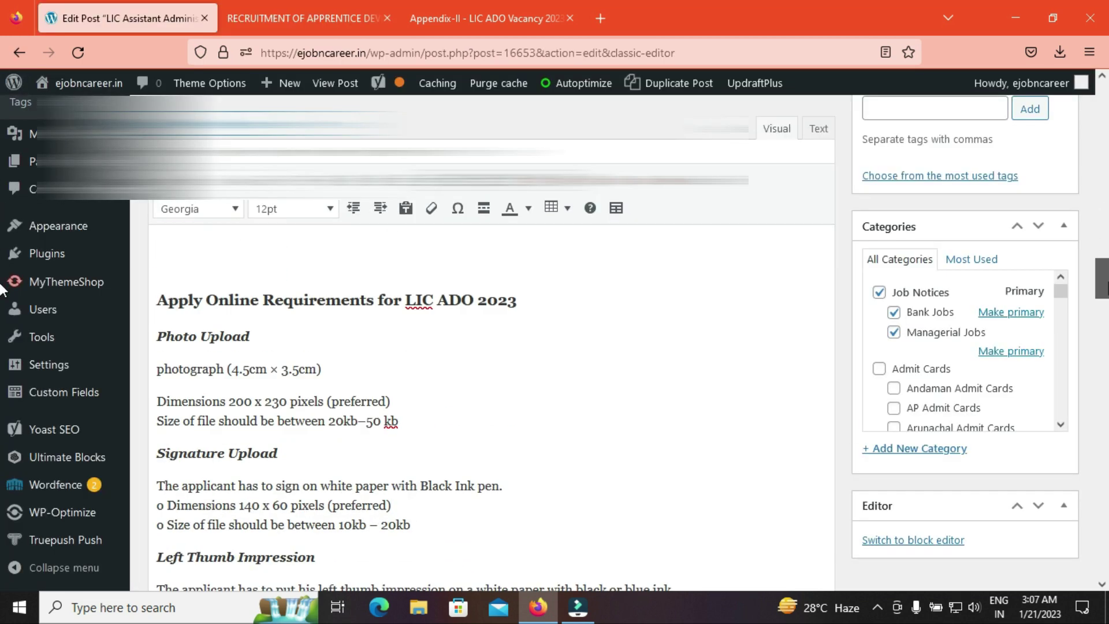
scroll(2, 288, "down", 1)
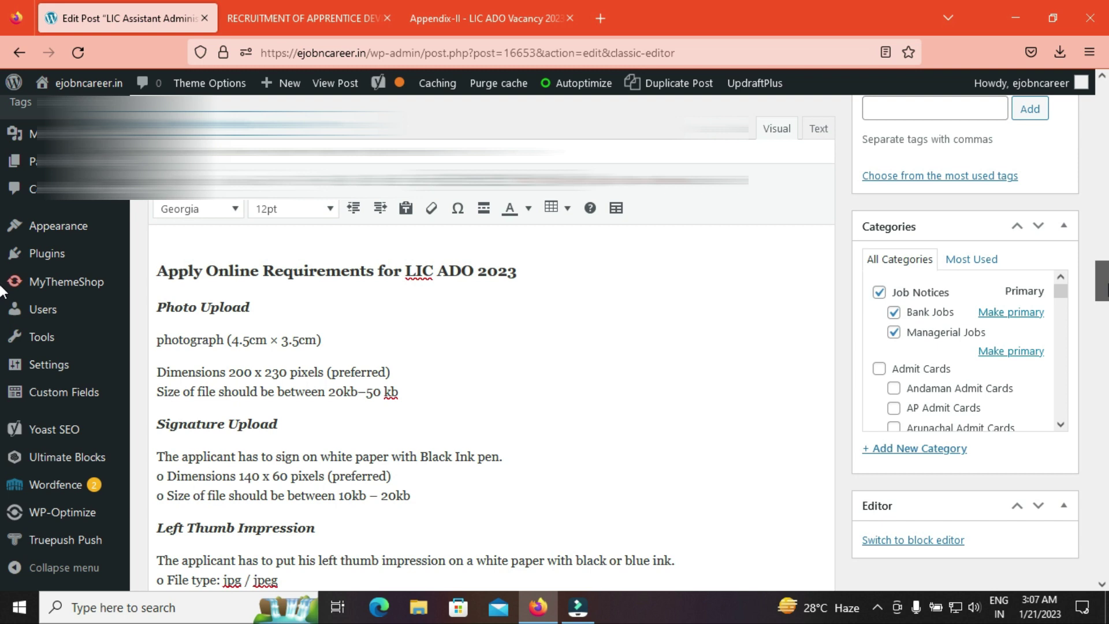
scroll(1, 289, "down", 2)
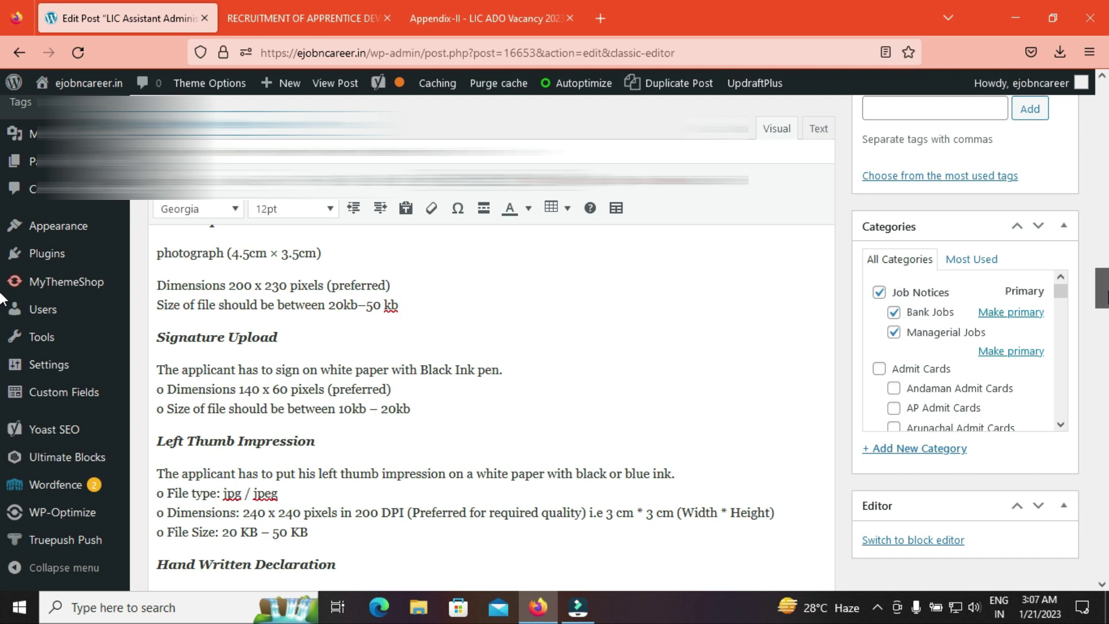
left_click(511, 10)
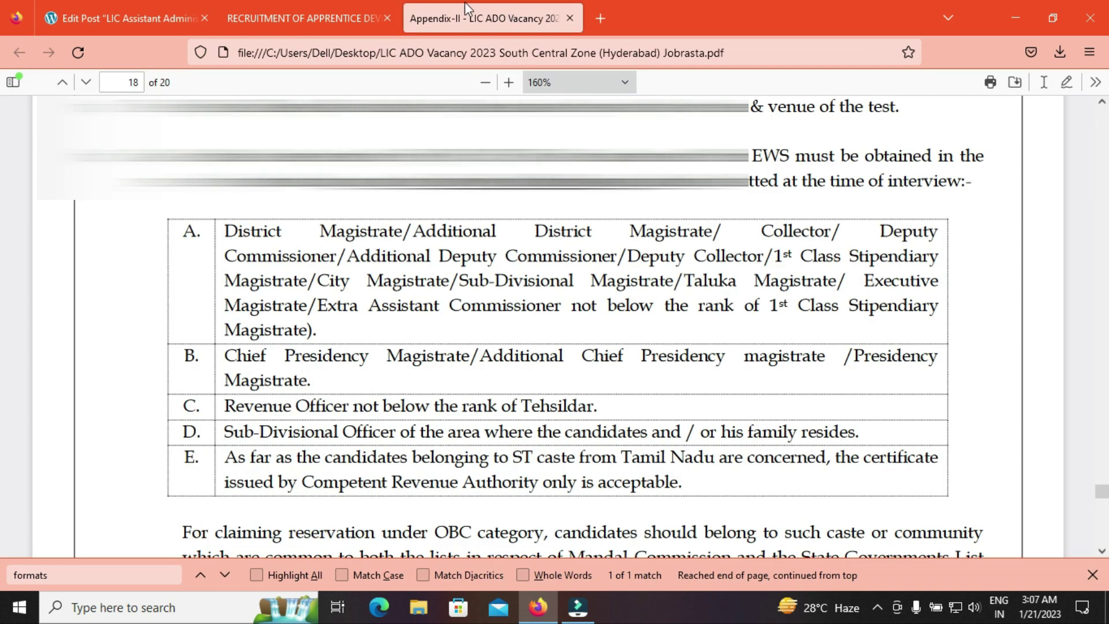
Return to the application form's Basic Details and choose Open Market Category as the applicant type and Hindu as the religion
left_click(321, 14)
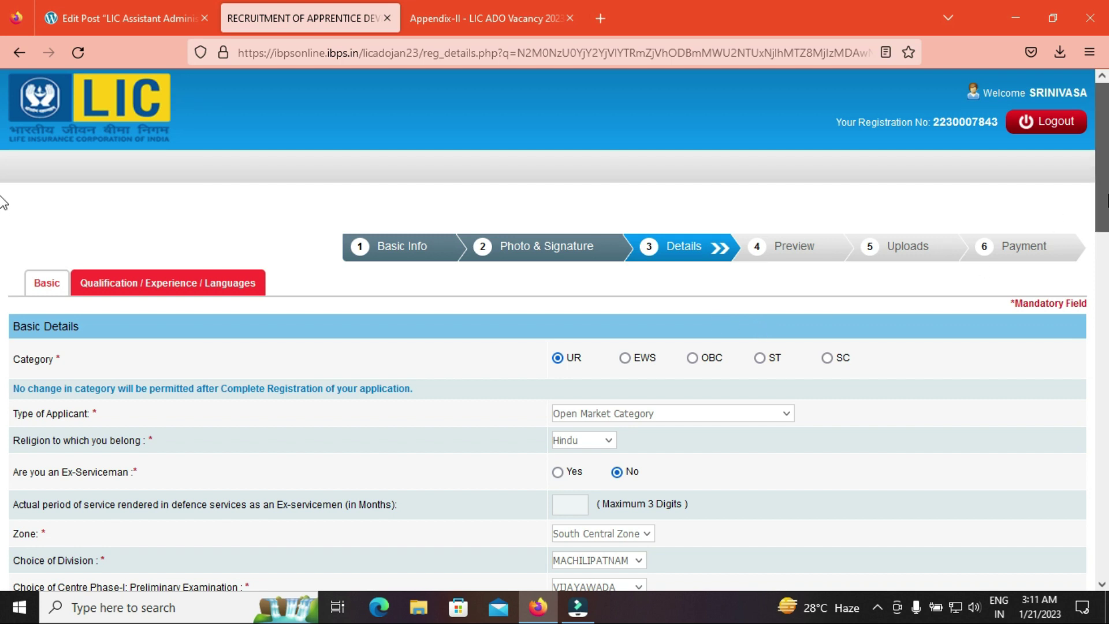
scroll(781, 289, "down", 1)
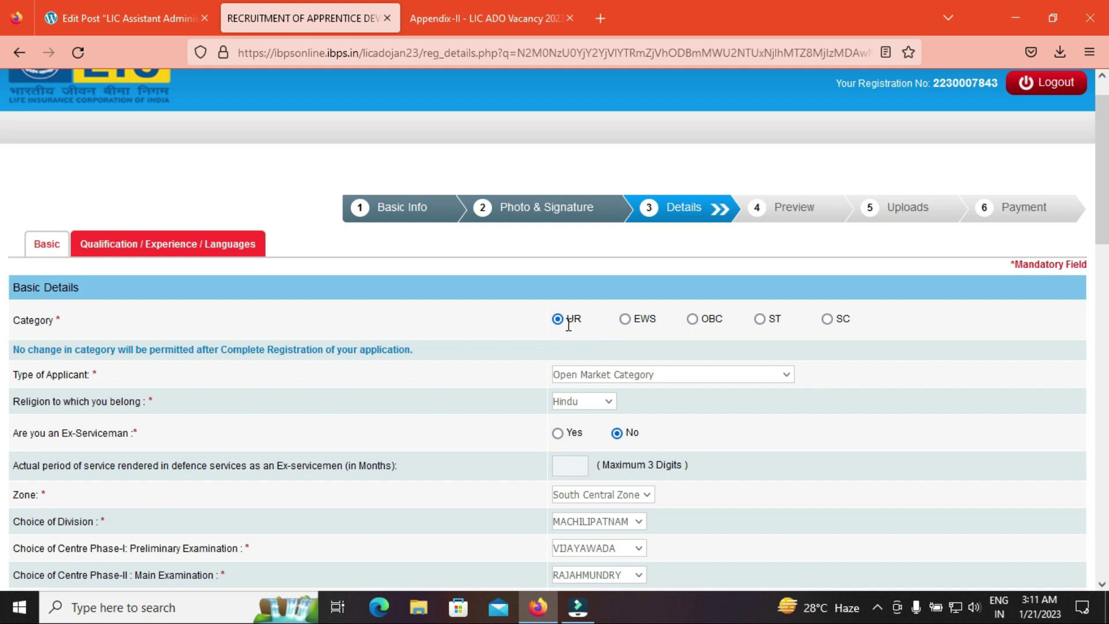
left_click(598, 376)
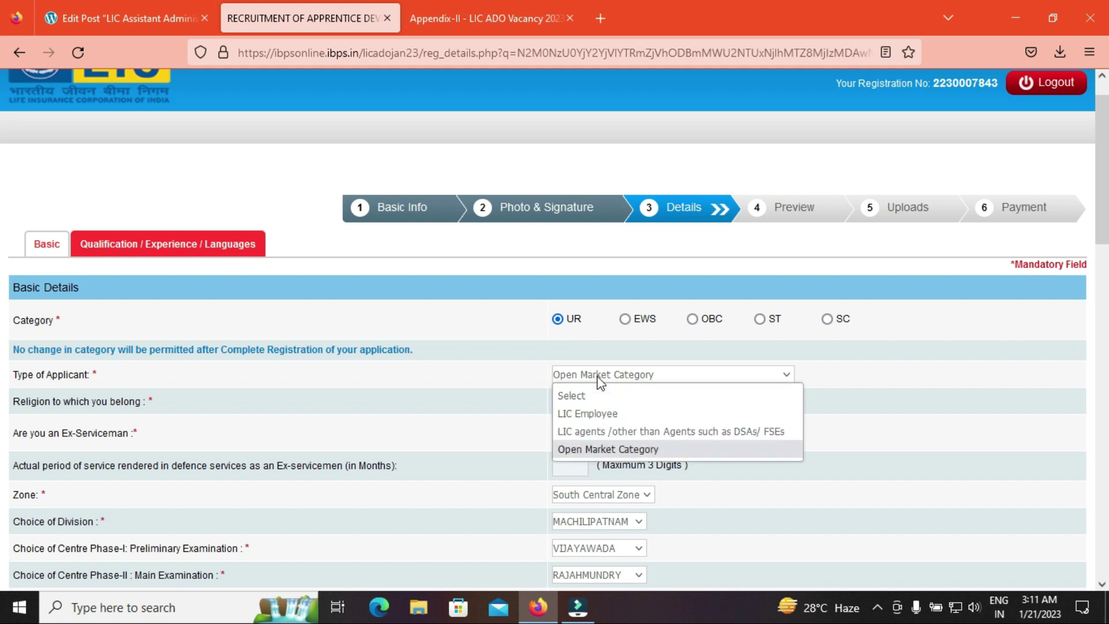
left_click(632, 449)
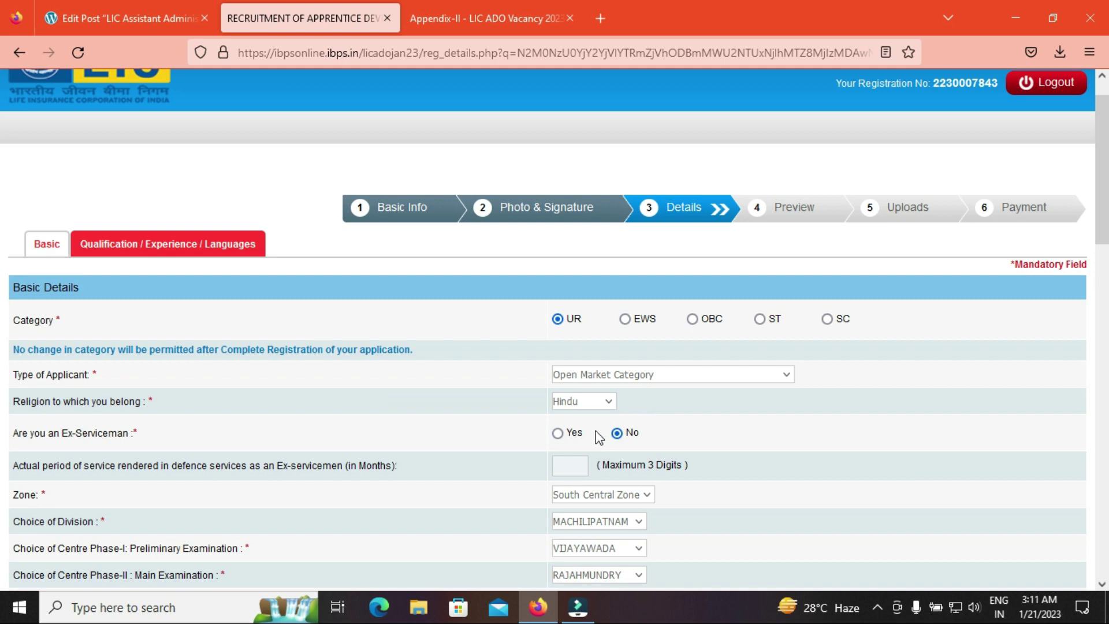
left_click(607, 403)
left_click(576, 480)
scroll(1103, 211, "down", 1)
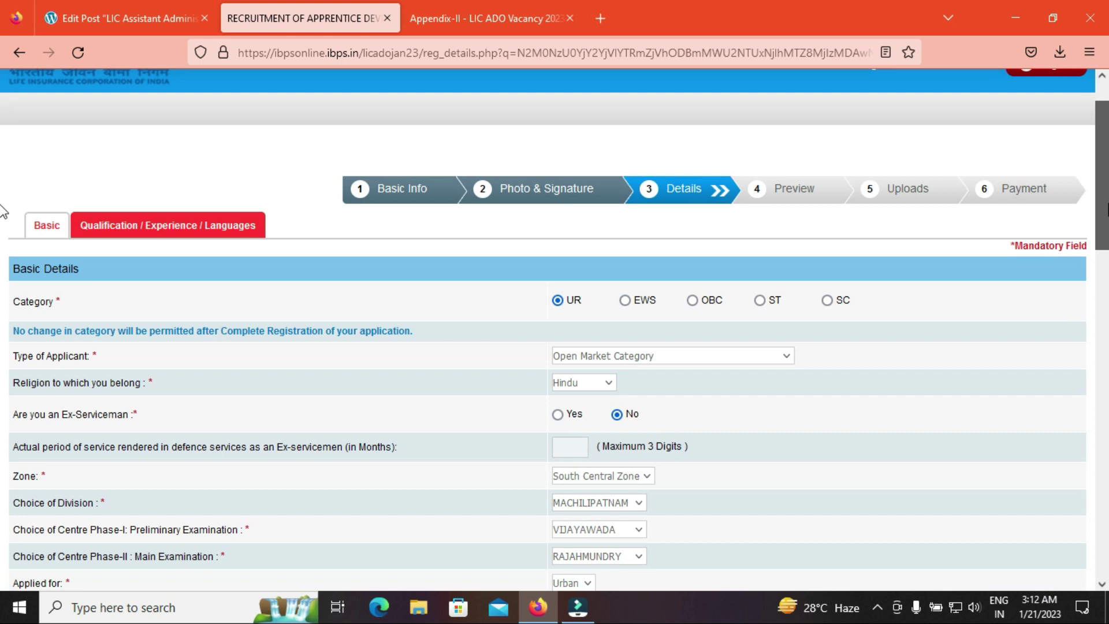
Choose South Central Zone as the zone and MACHILIPATNAM as the division in Basic Details
scroll(3, 214, "down", 3)
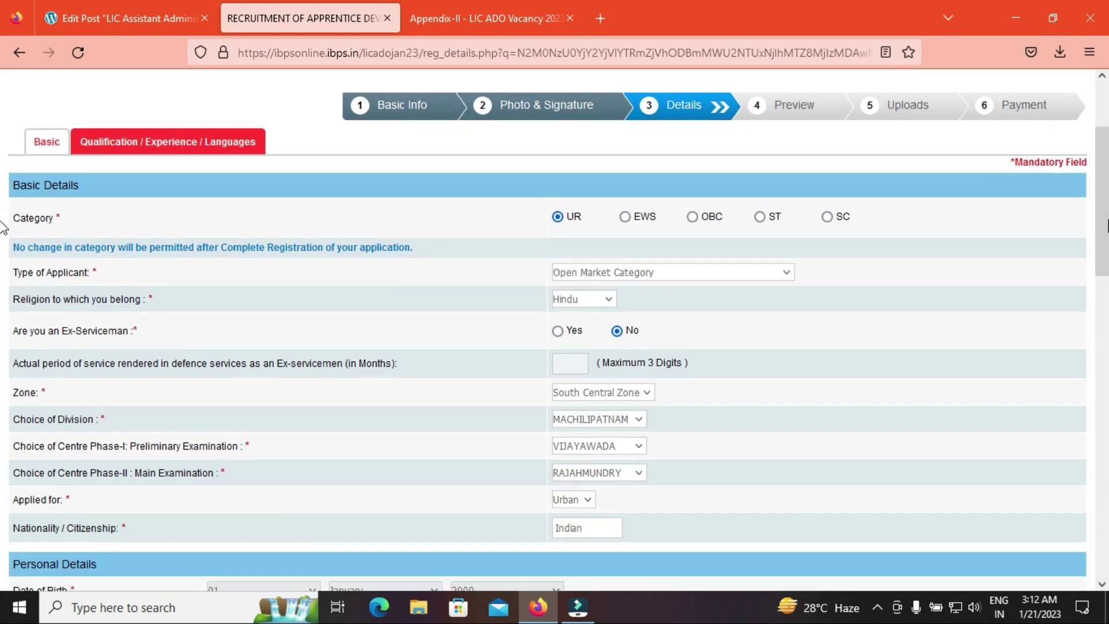
left_click(642, 393)
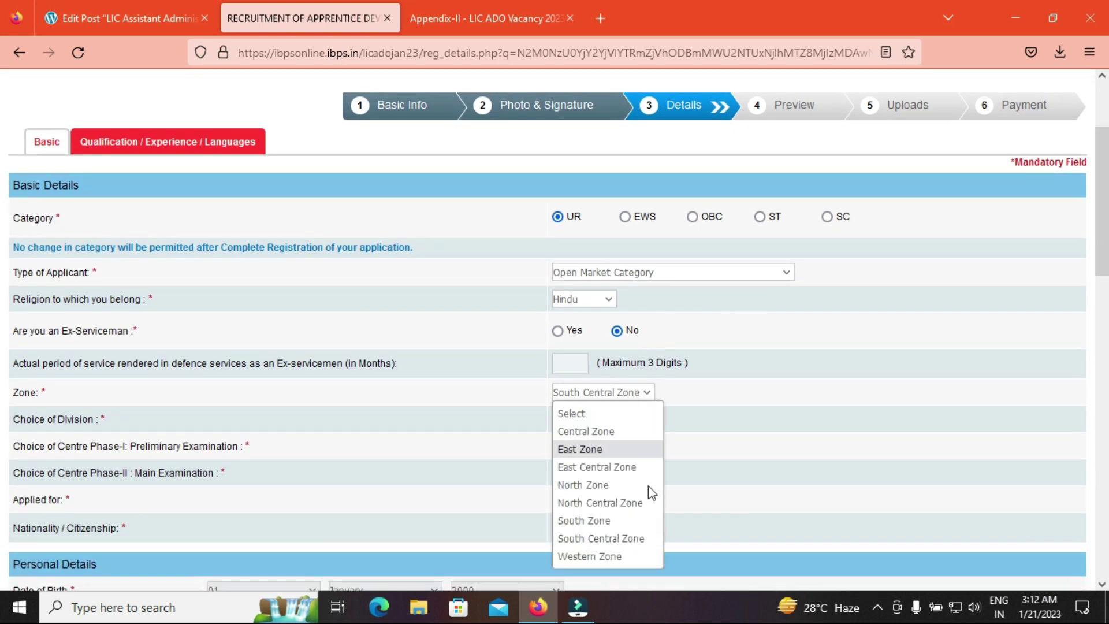
left_click(624, 540)
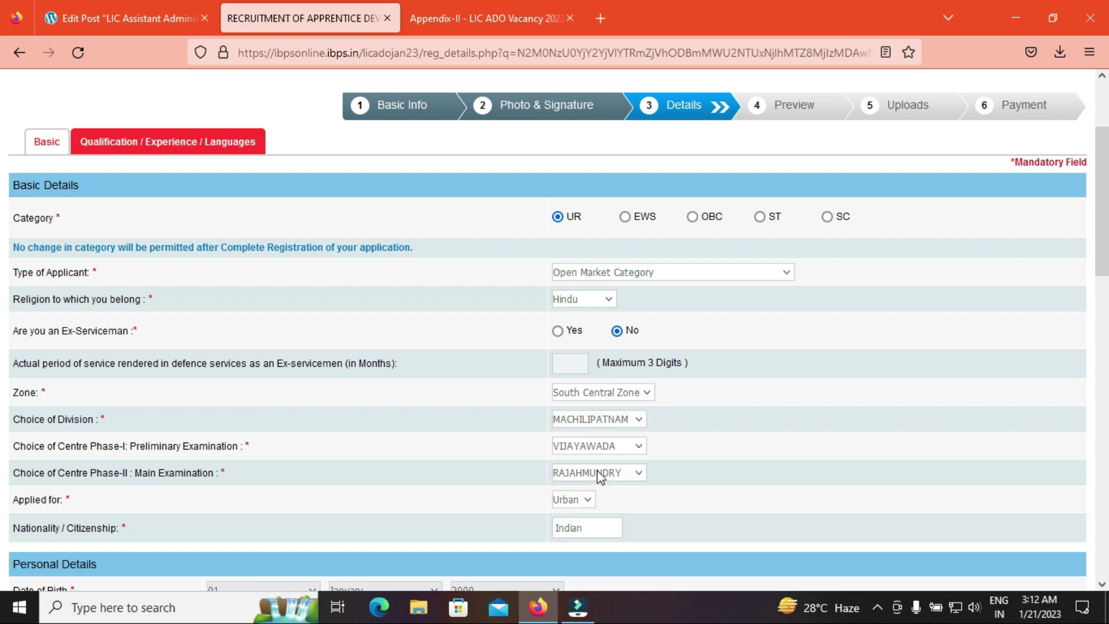
left_click(603, 421)
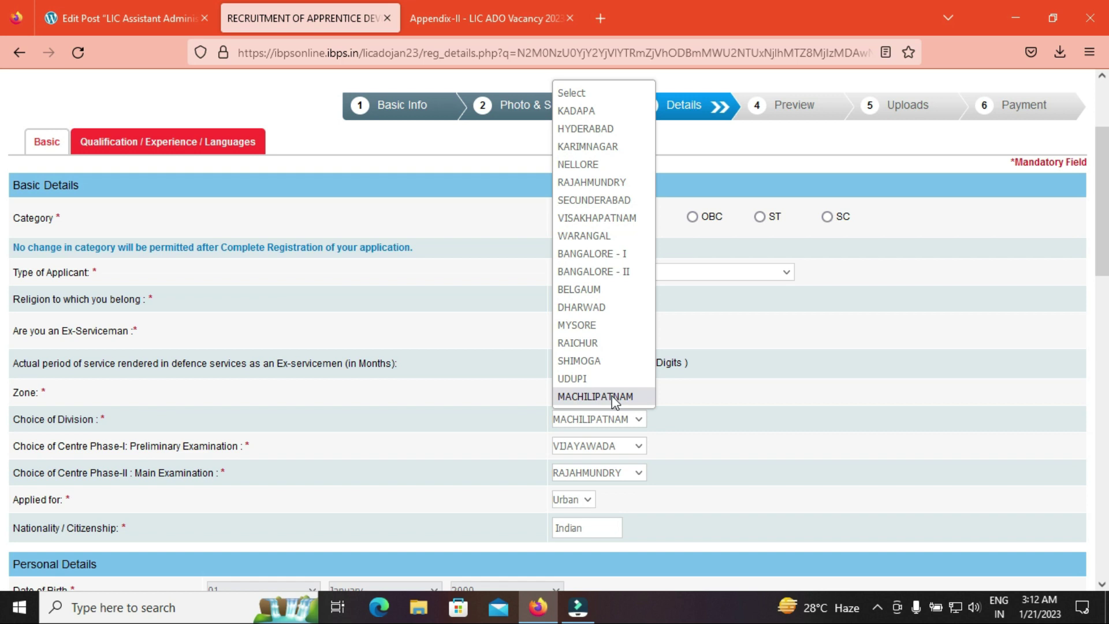
left_click(612, 396)
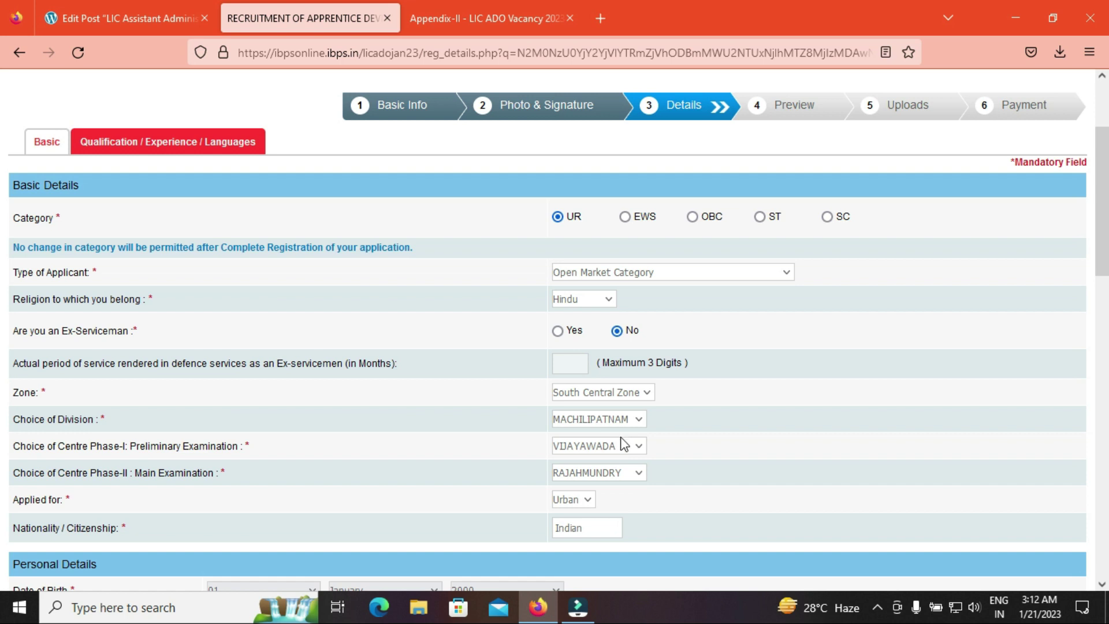
Choose VIJAYAWADA as the preliminary exam centre and RAJAHMUNDRY as the main exam centre, and check the Applied for choice
left_click(606, 454)
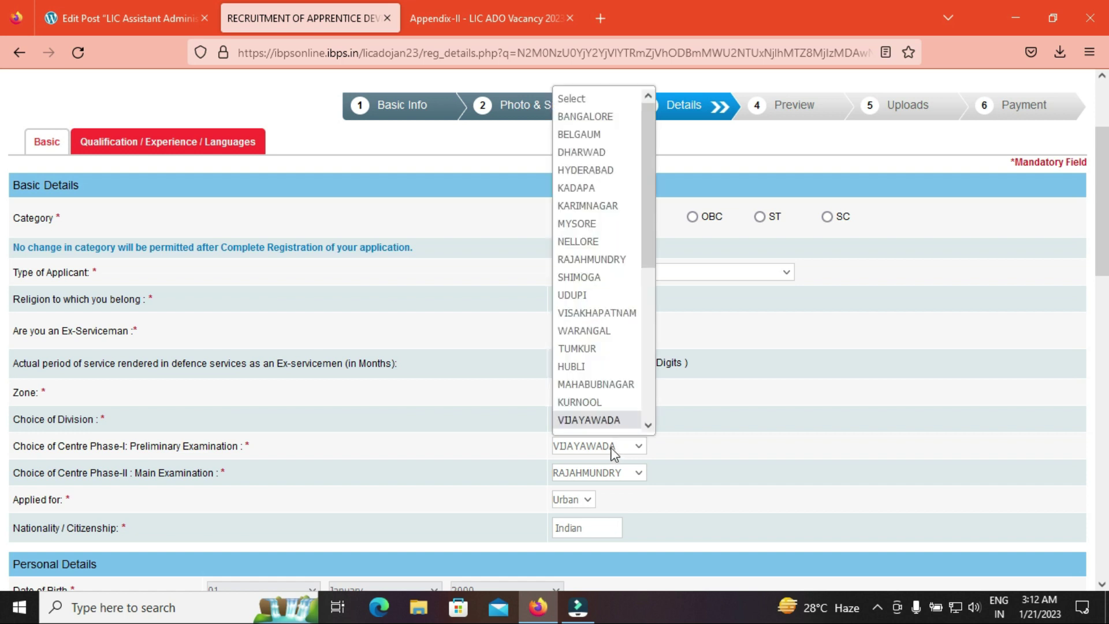
scroll(594, 425, "down", 1)
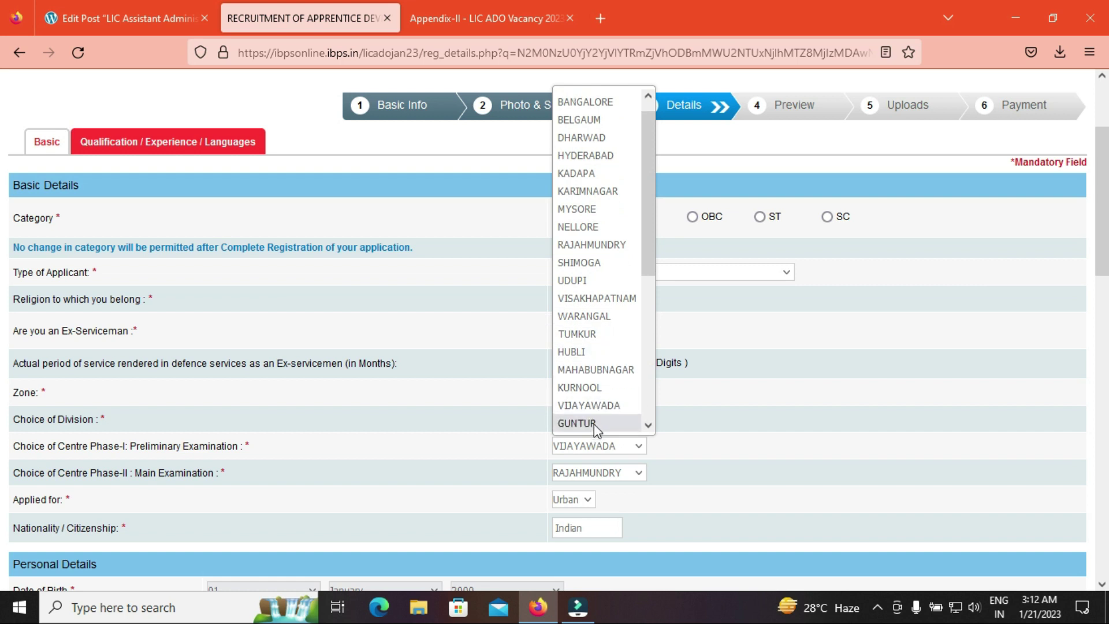
left_click(594, 405)
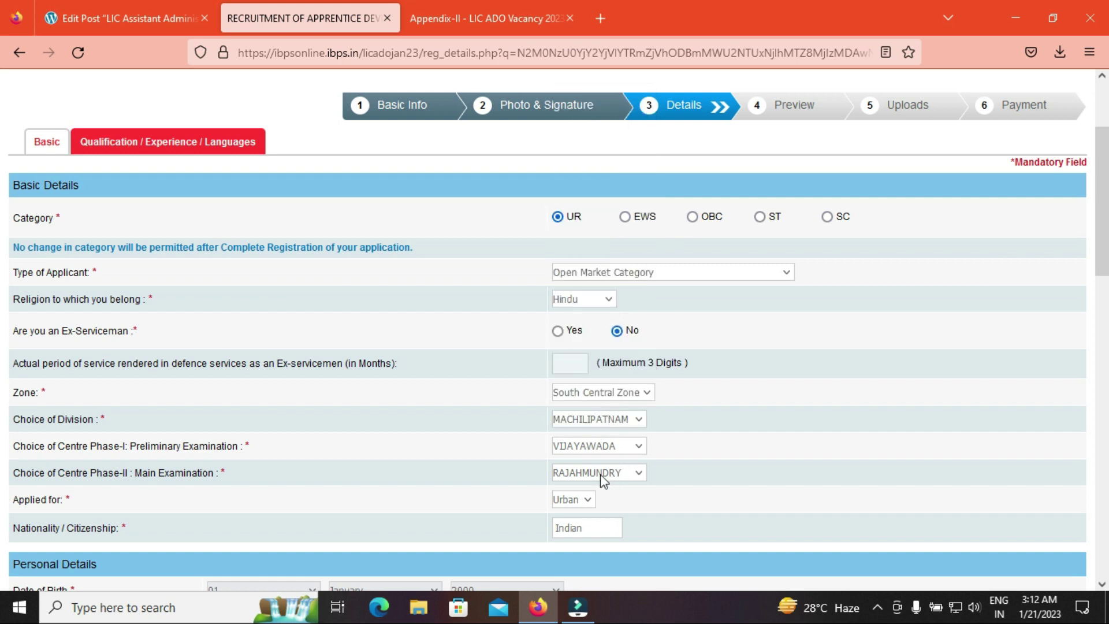
left_click(598, 476)
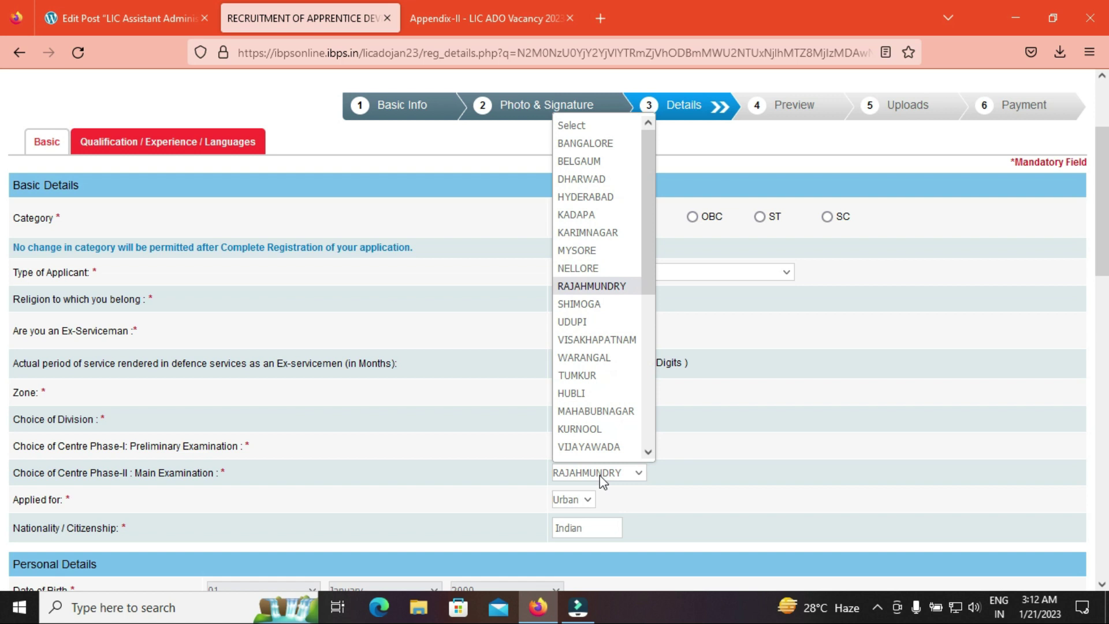
left_click(616, 287)
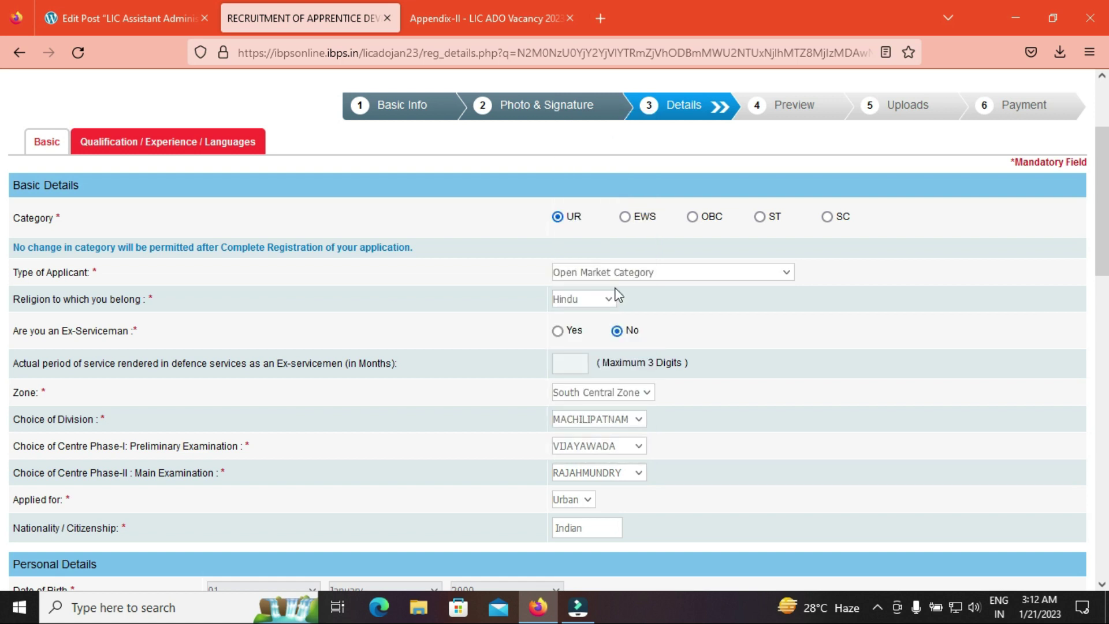
left_click(587, 500)
Review the personal details and both addresses, and choose Correspondence Address for GST invoicing
scroll(3, 265, "down", 3)
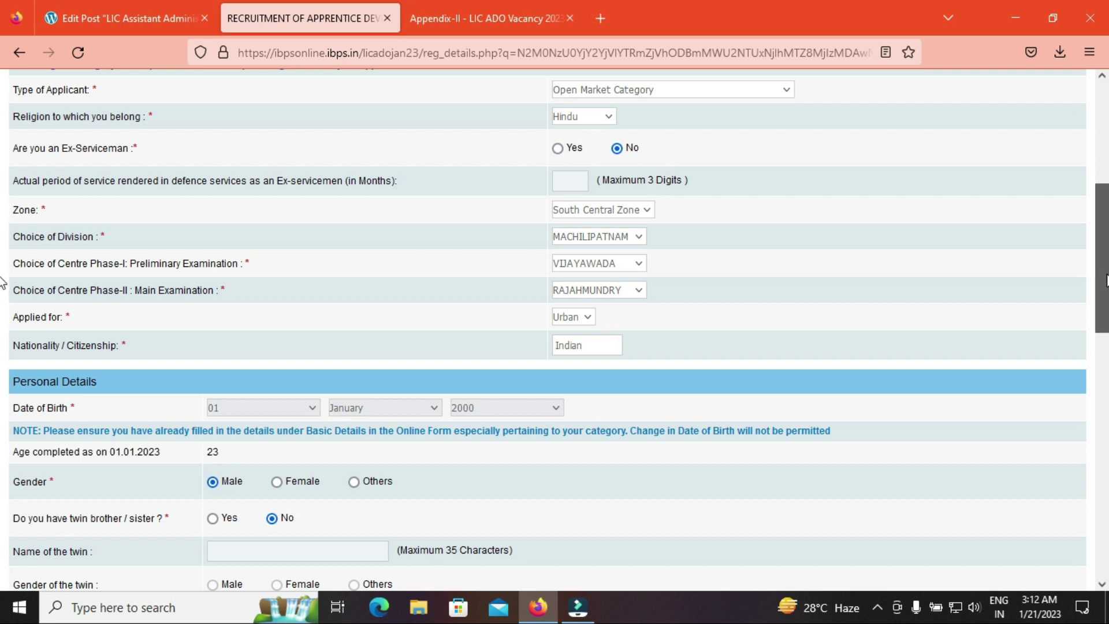
scroll(465, 249, "down", 3)
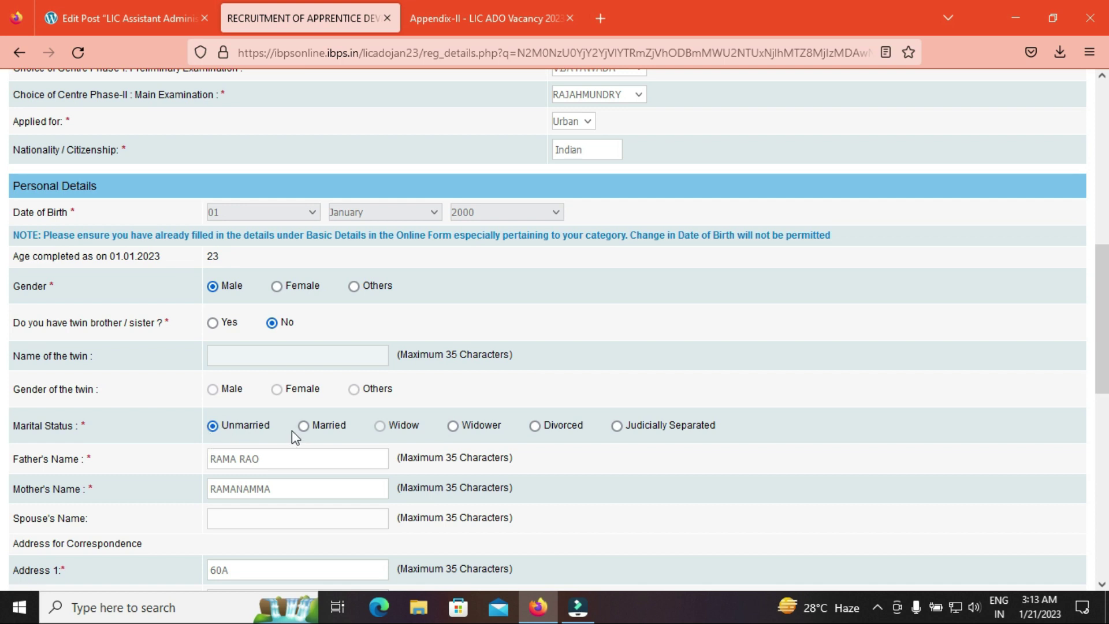
scroll(295, 345, "down", 3)
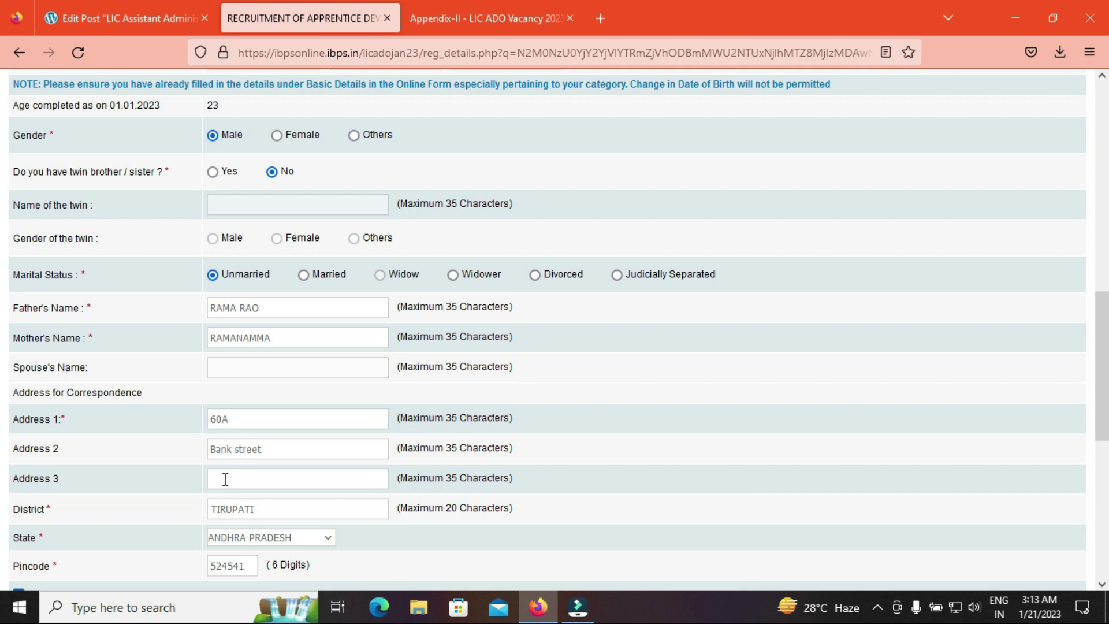
scroll(619, 397, "down", 3)
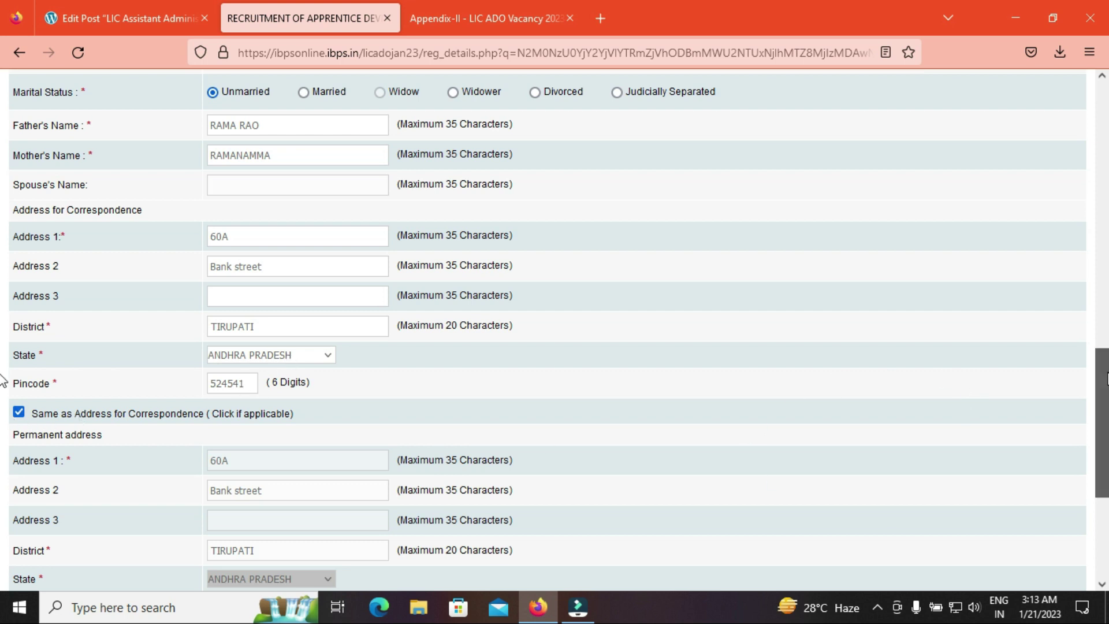
scroll(3, 381, "down", 3)
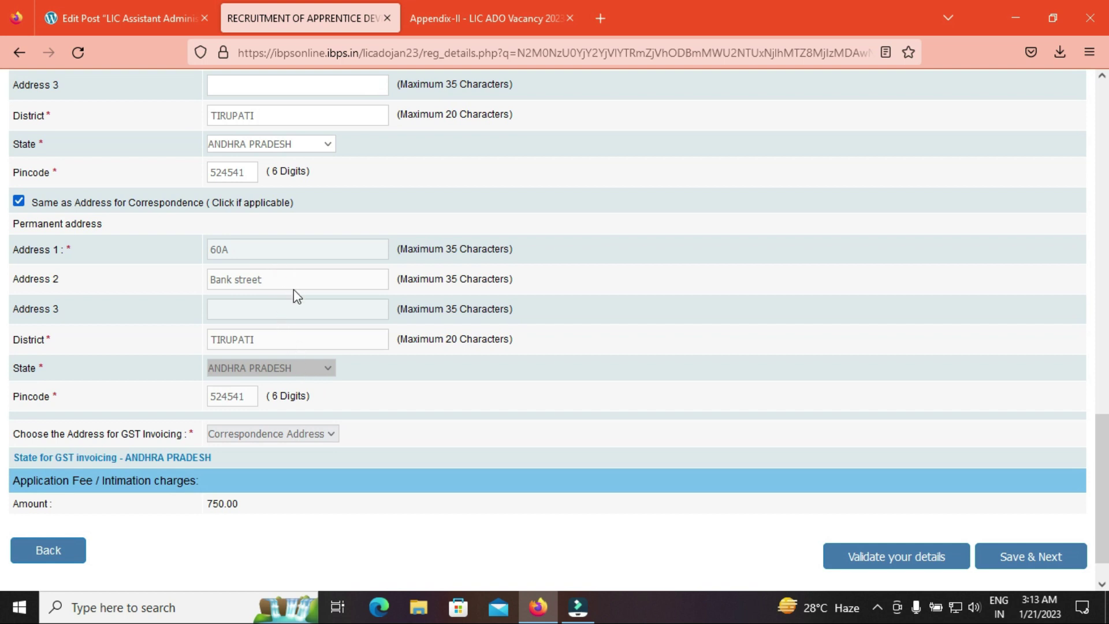
left_click(278, 435)
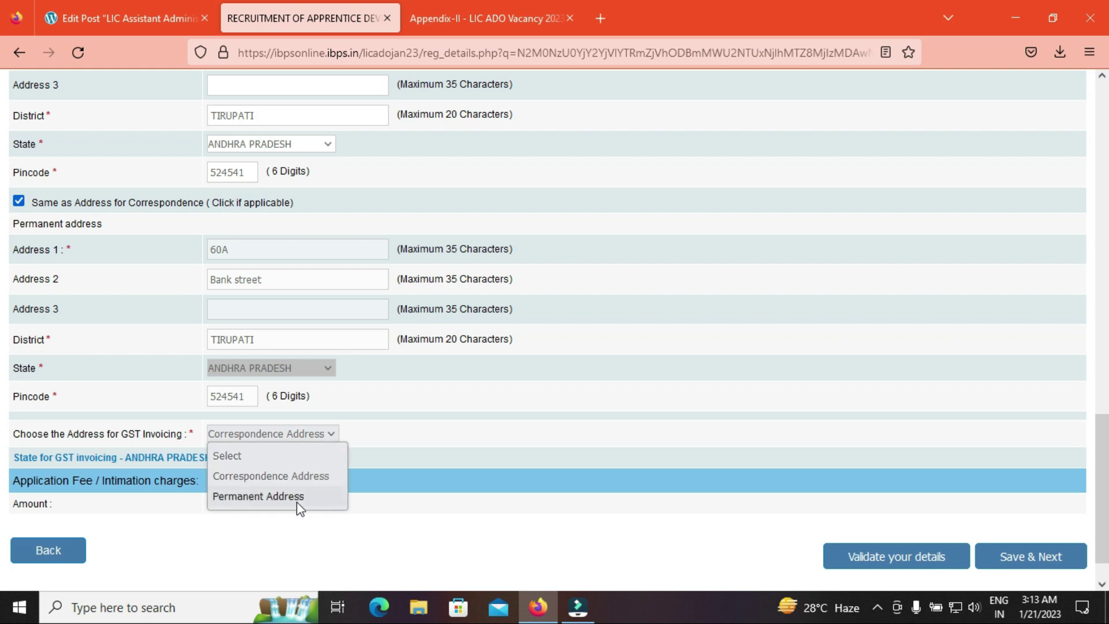
left_click(304, 481)
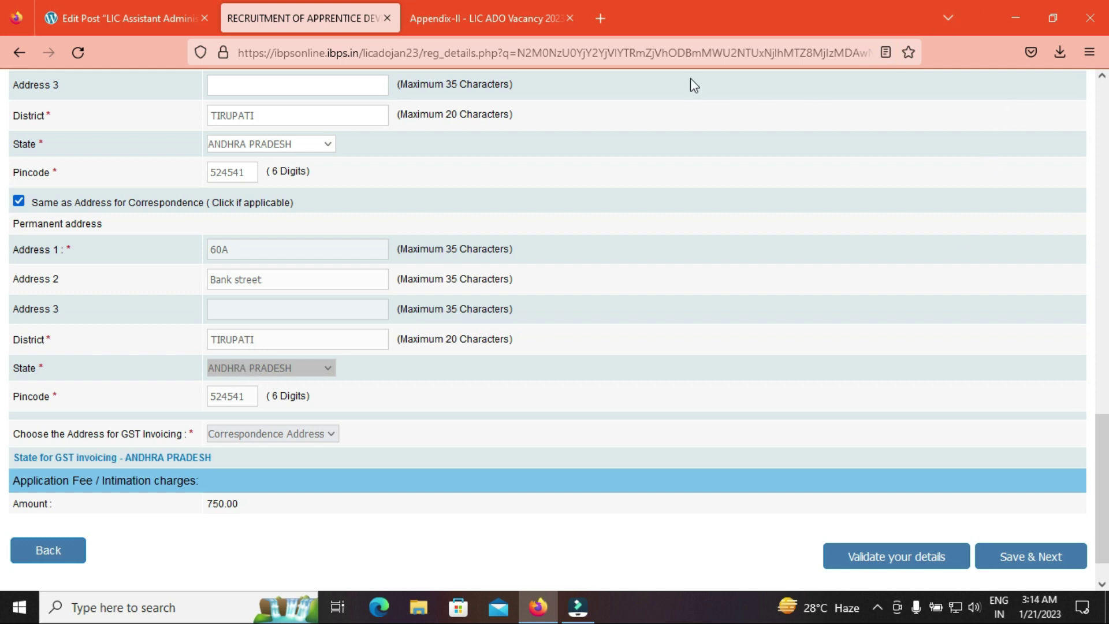
Validate the Basic details and save them to proceed to Qualification / Experience / Languages
left_click(888, 565)
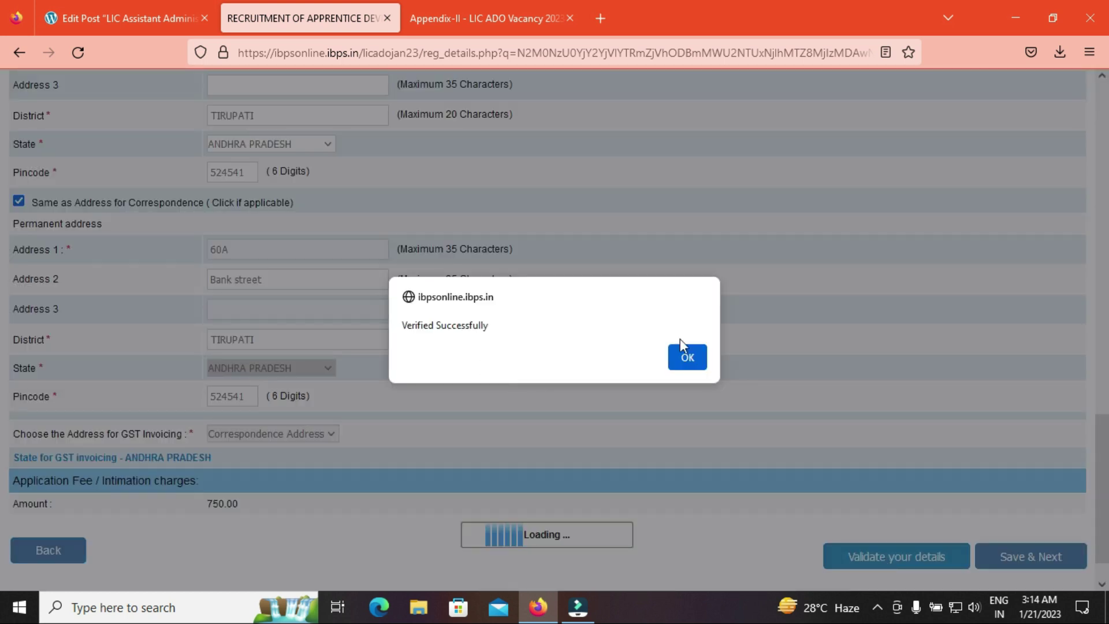
left_click(689, 360)
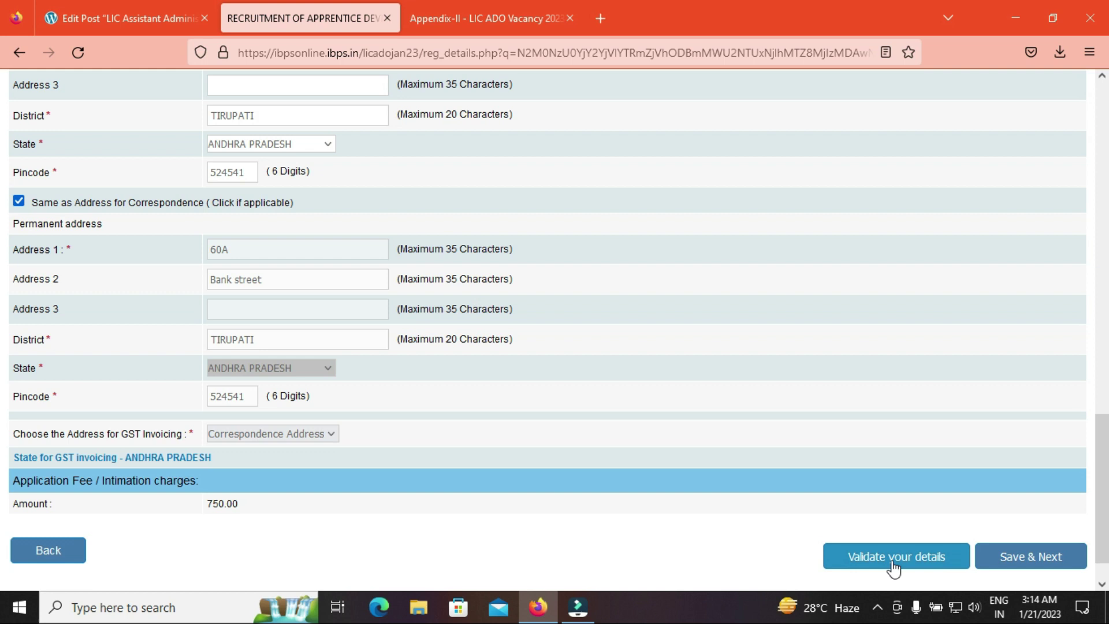
left_click(1055, 560)
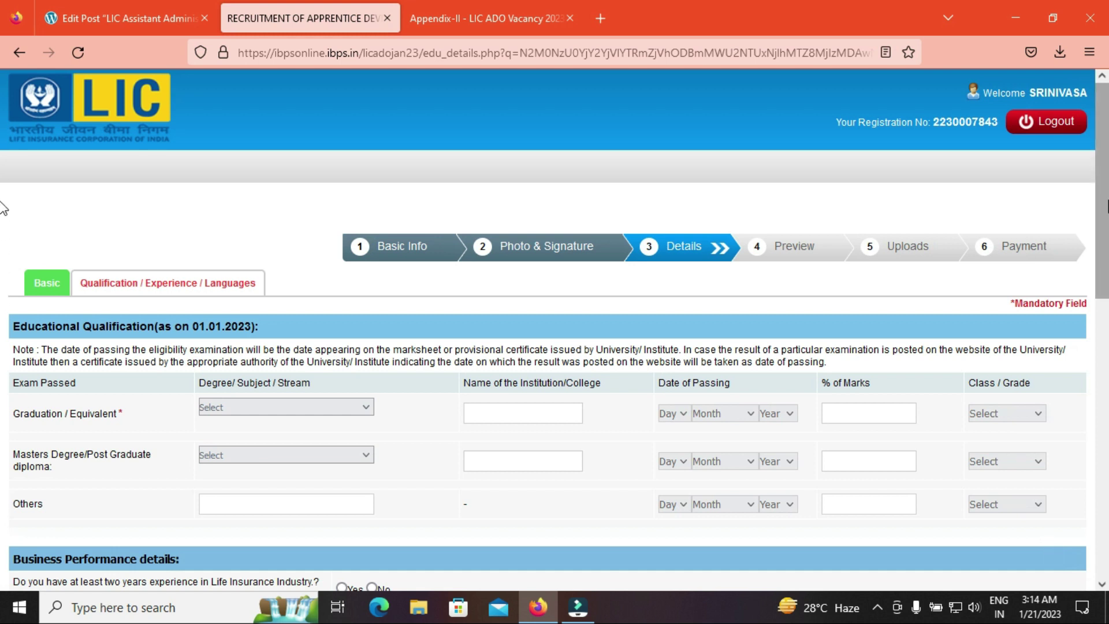
Choose B.Com as the Graduation / Equivalent degree under Educational Qualification
scroll(3, 208, "down", 2)
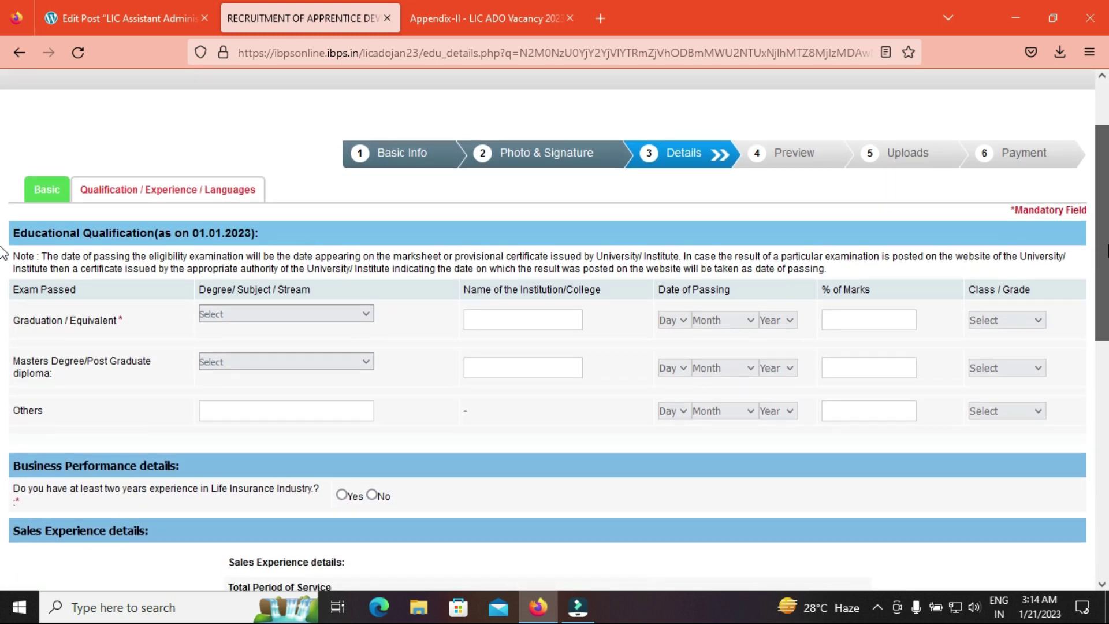
scroll(3, 253, "down", 1)
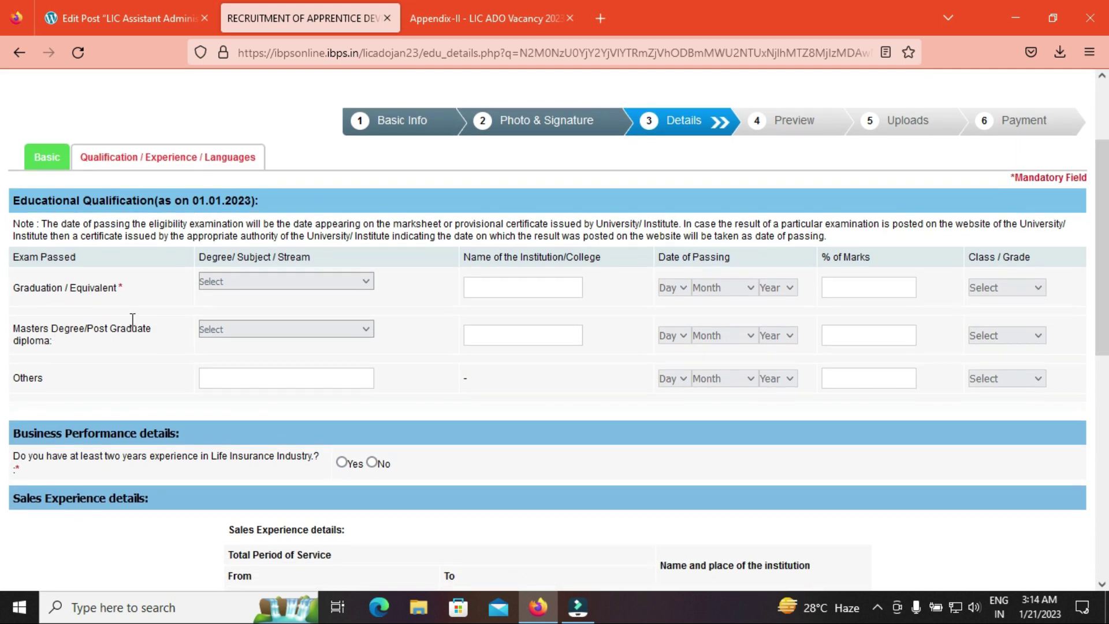
left_click(239, 289)
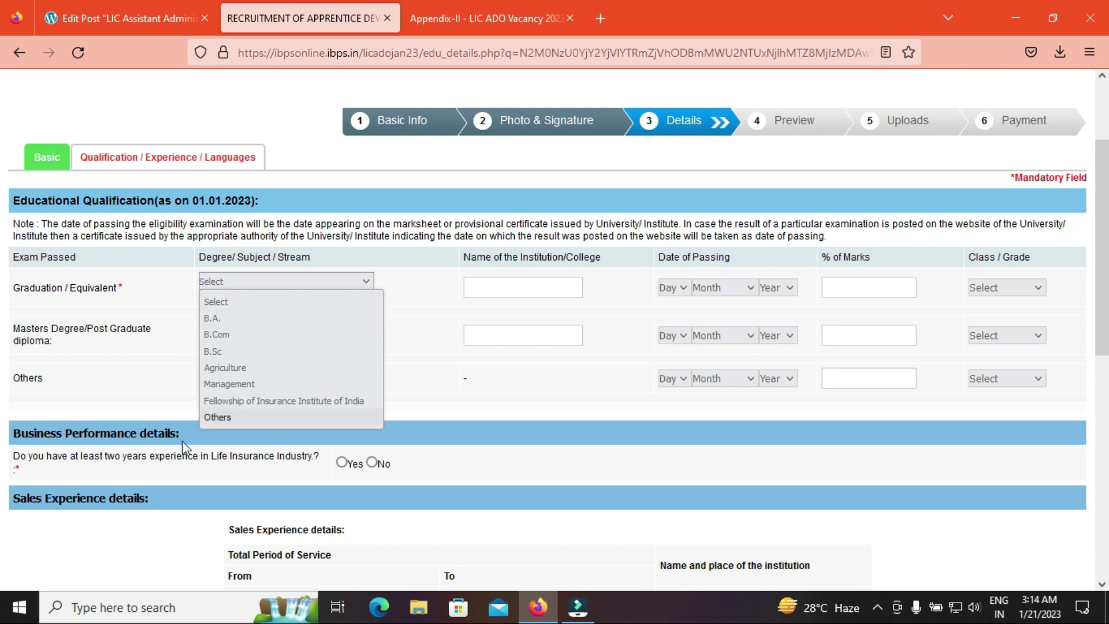
left_click(237, 413)
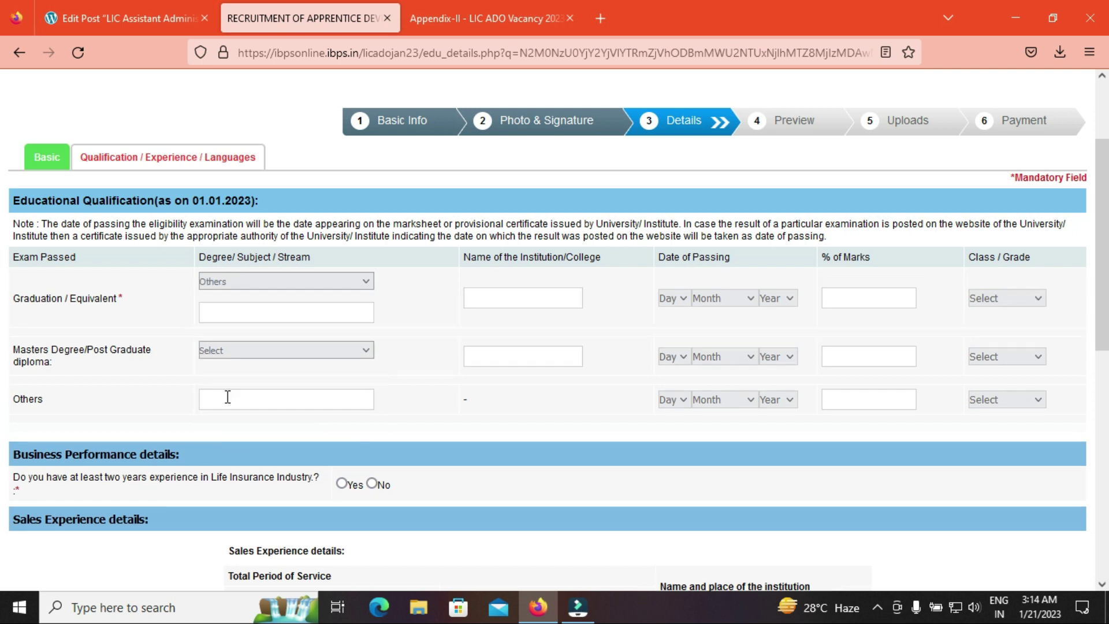
left_click(245, 283)
left_click(238, 340)
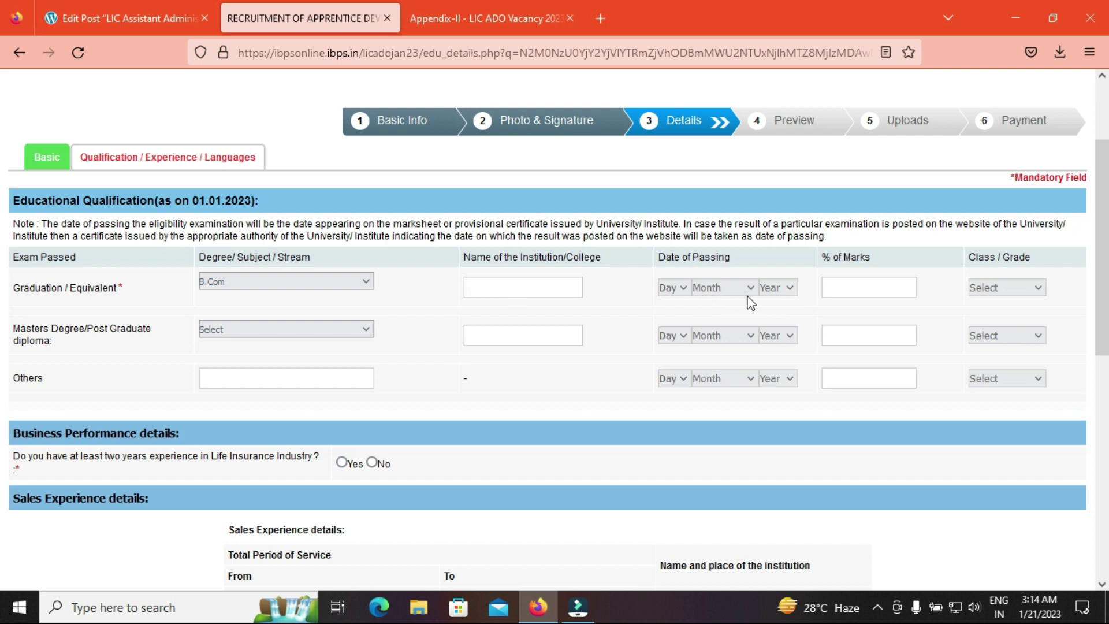
Enter 85.00 as the graduation percentage of marks and choose First Class as the class
left_click(876, 287)
type("85.00")
left_click(1016, 289)
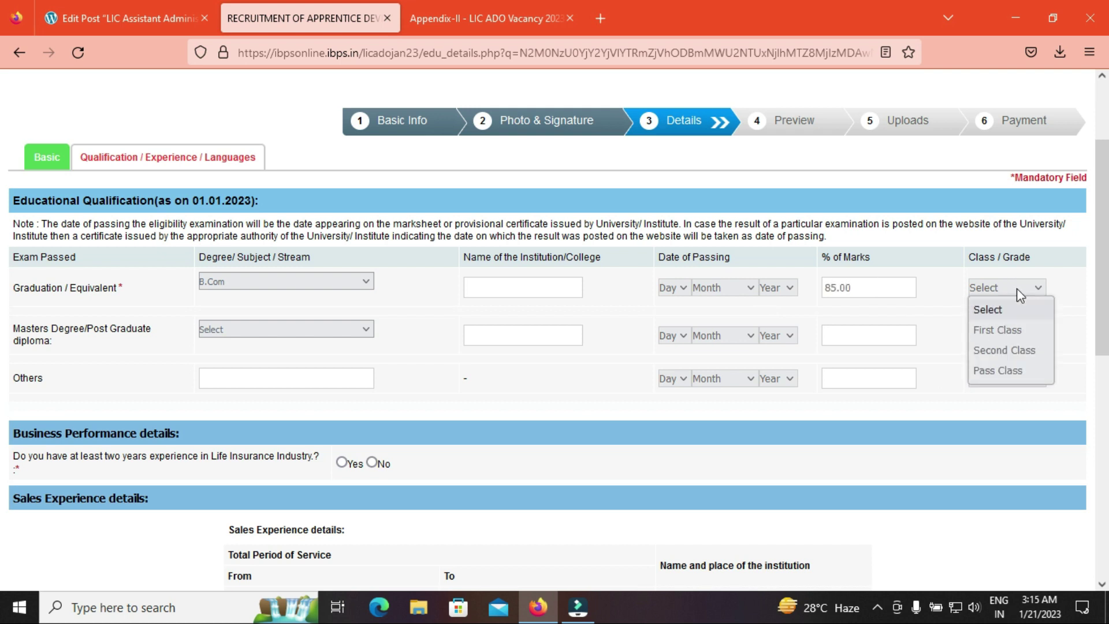
left_click(1002, 331)
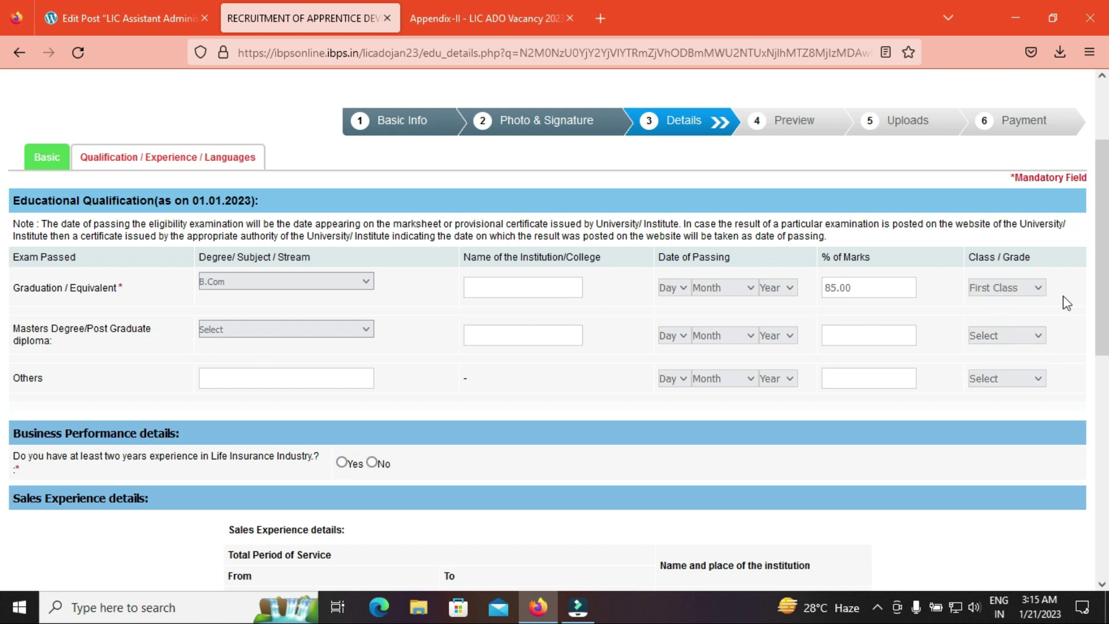
Answer No to having at least two years' experience in the life insurance industry
scroll(5, 317, "down", 2)
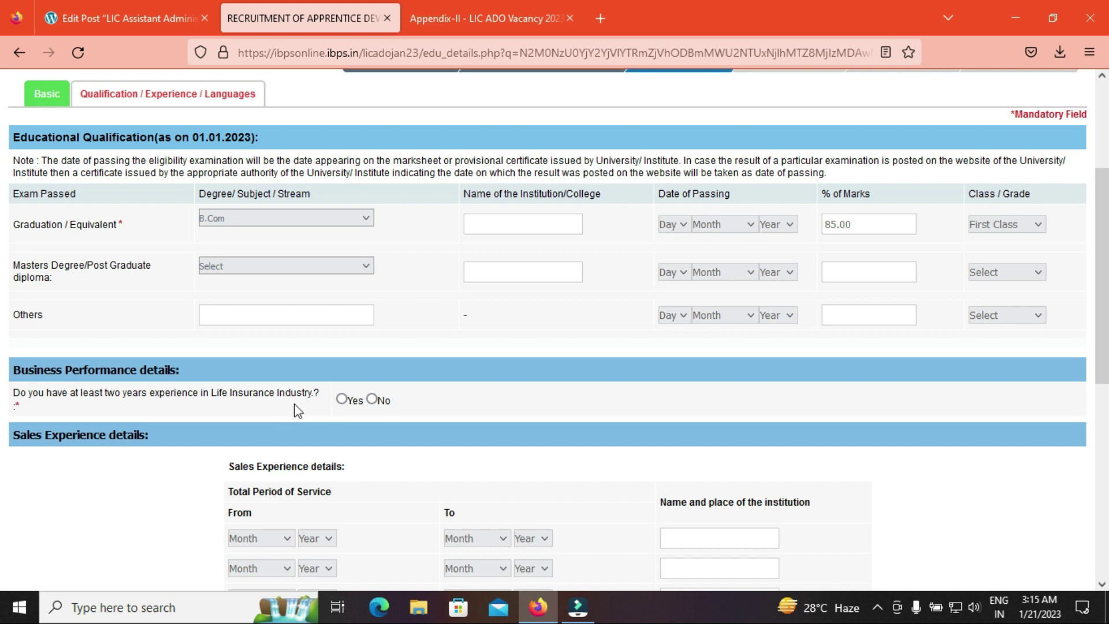
left_click(342, 400)
left_click(372, 399)
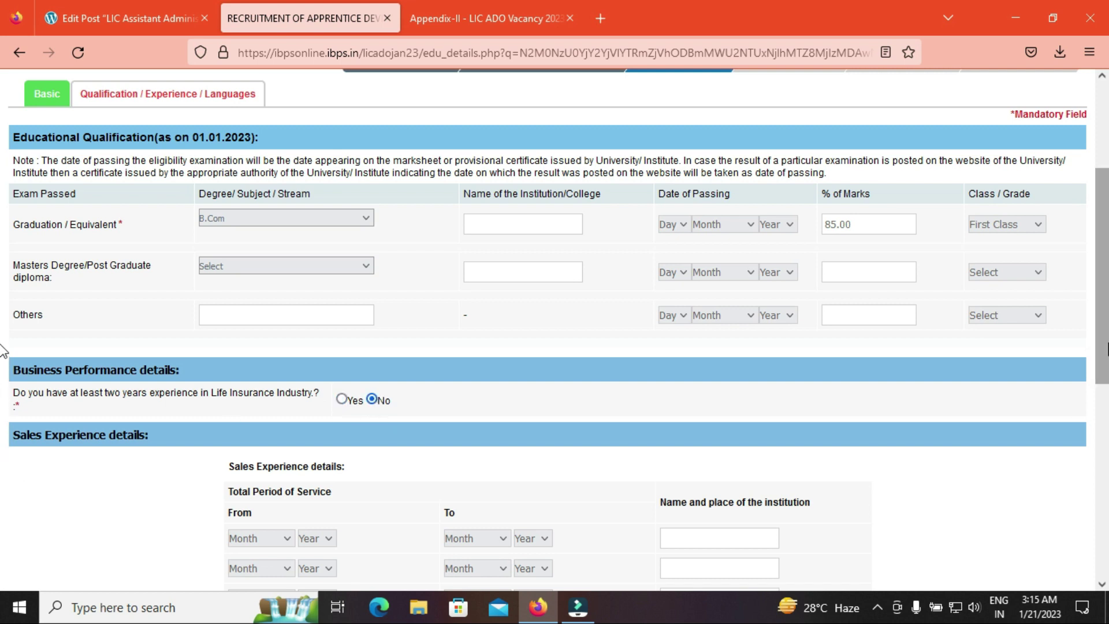
Add TELUGU as a known language with Read, Write and Speak enabled, and save the qualification details to proceed to the preview
scroll(4, 370, "down", 2)
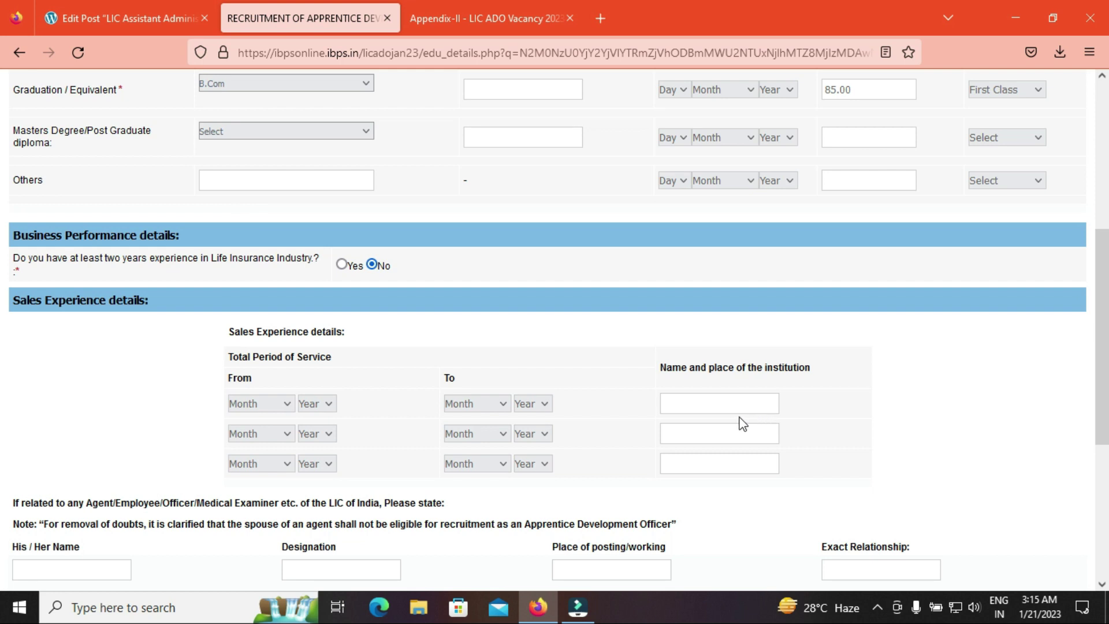
scroll(5, 392, "down", 4)
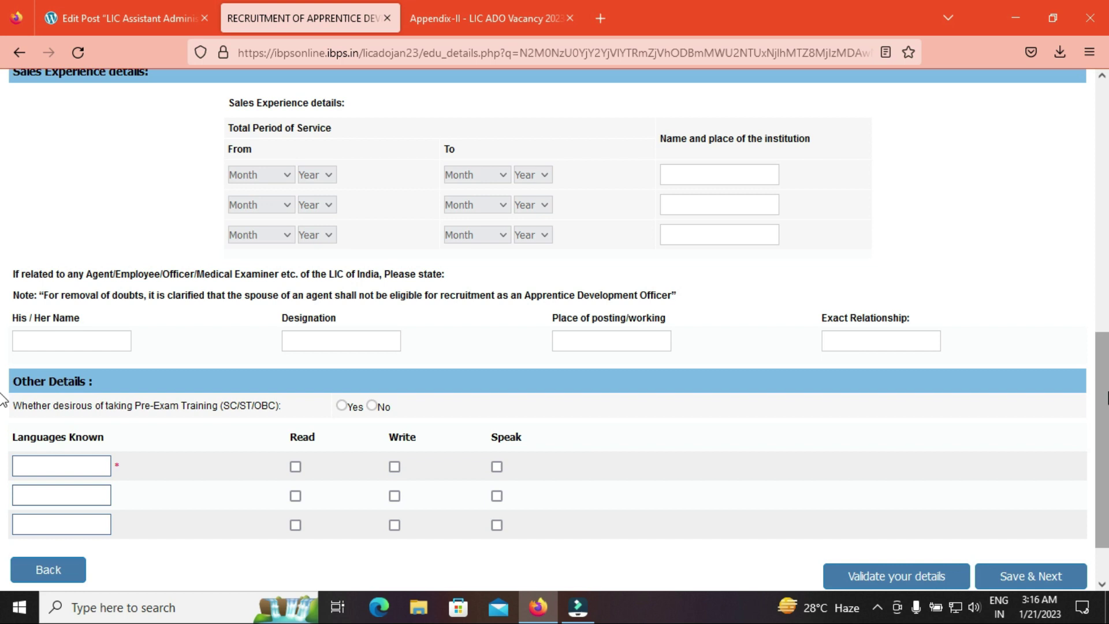
scroll(3, 400, "down", 1)
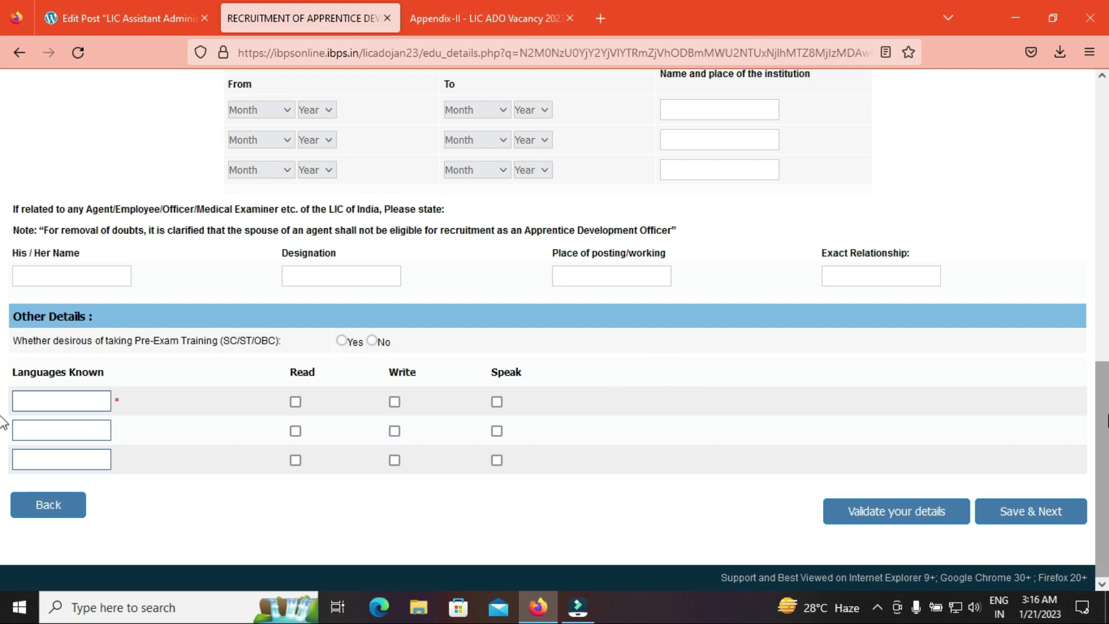
scroll(501, 362, "up", 1)
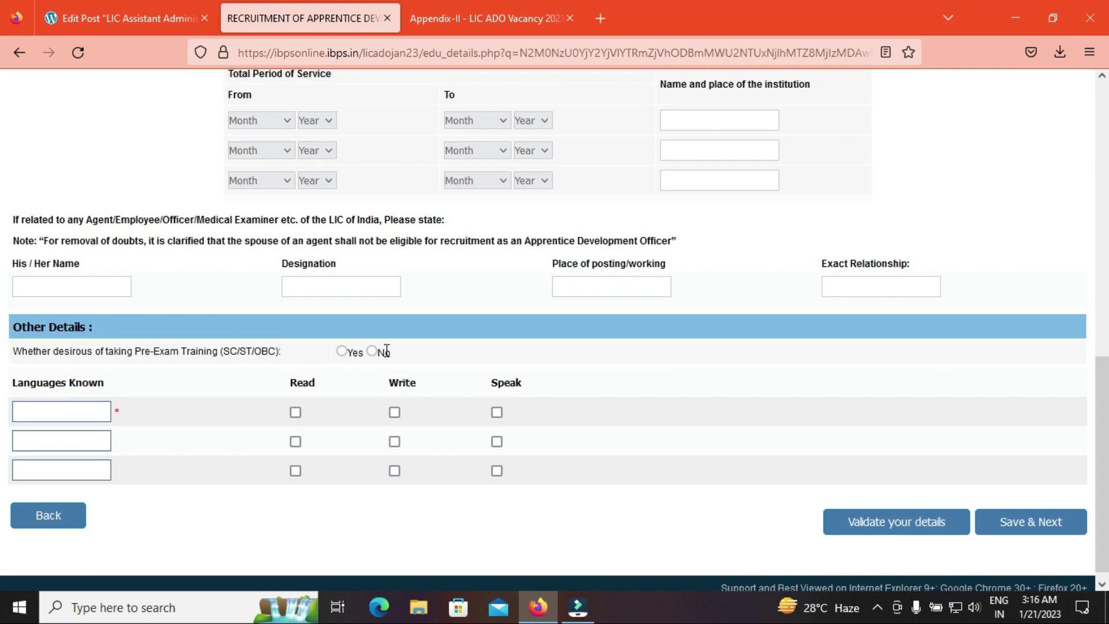
left_click(81, 414)
type("TELUGU")
left_click(295, 412)
left_click(394, 412)
left_click(498, 412)
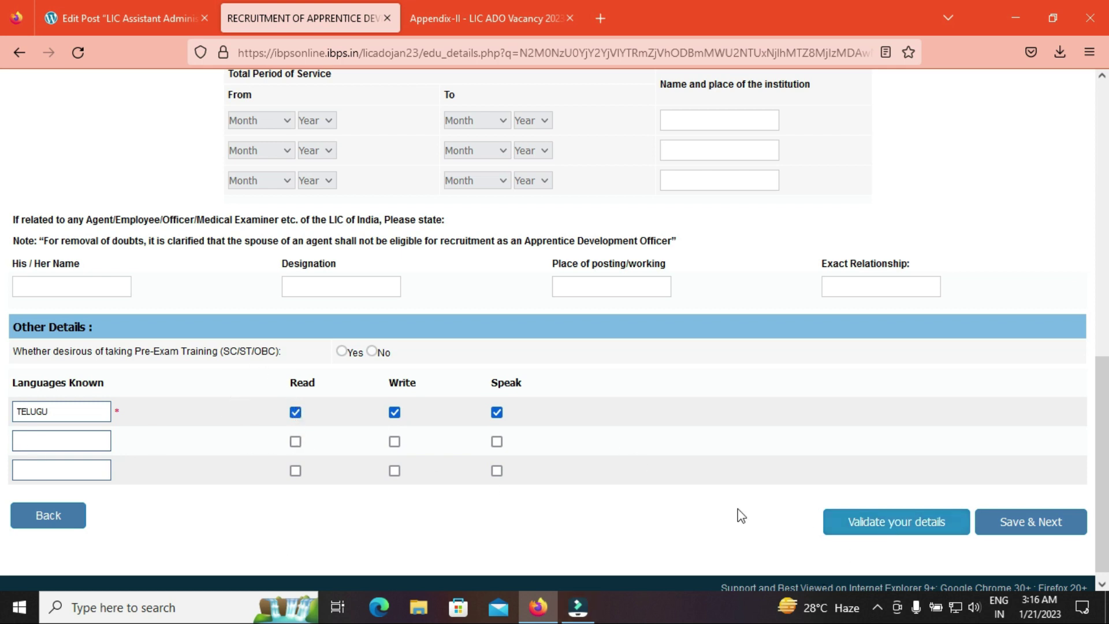
left_click(1067, 530)
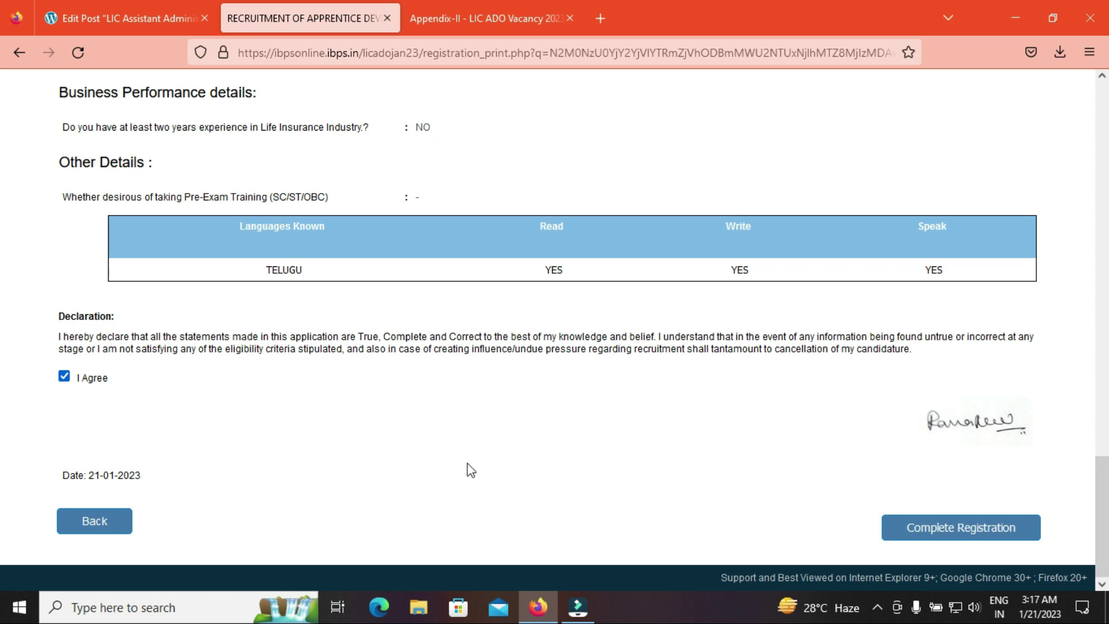
Review the application preview down to the declaration and accept it with I Agree
left_click_drag(1104, 540, 1105, 268)
scroll(4, 323, "down", 20)
left_click(65, 376)
left_click(64, 376)
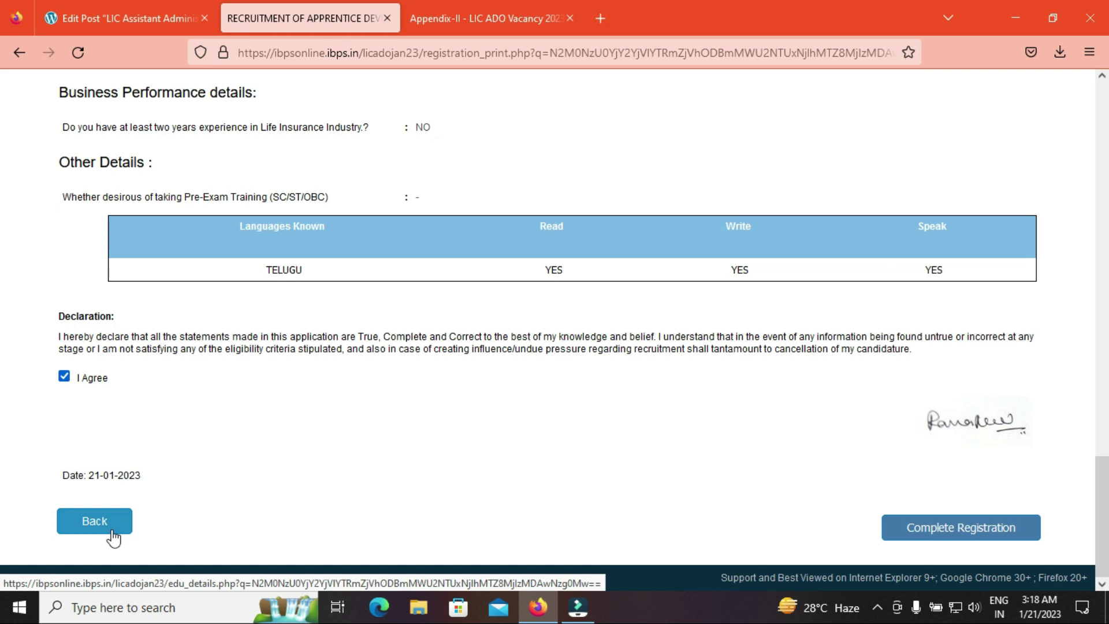
scroll(600, 239, "up", 3)
scroll(751, 375, "down", 3)
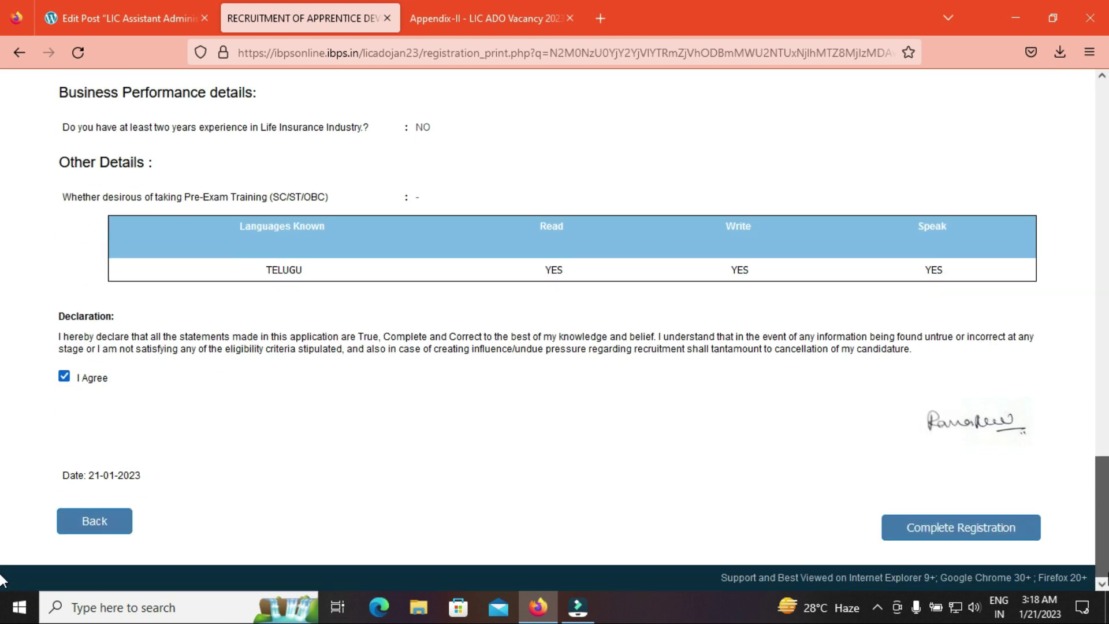
Complete the registration from the preview page and confirm both prompts to continue
left_click(965, 527)
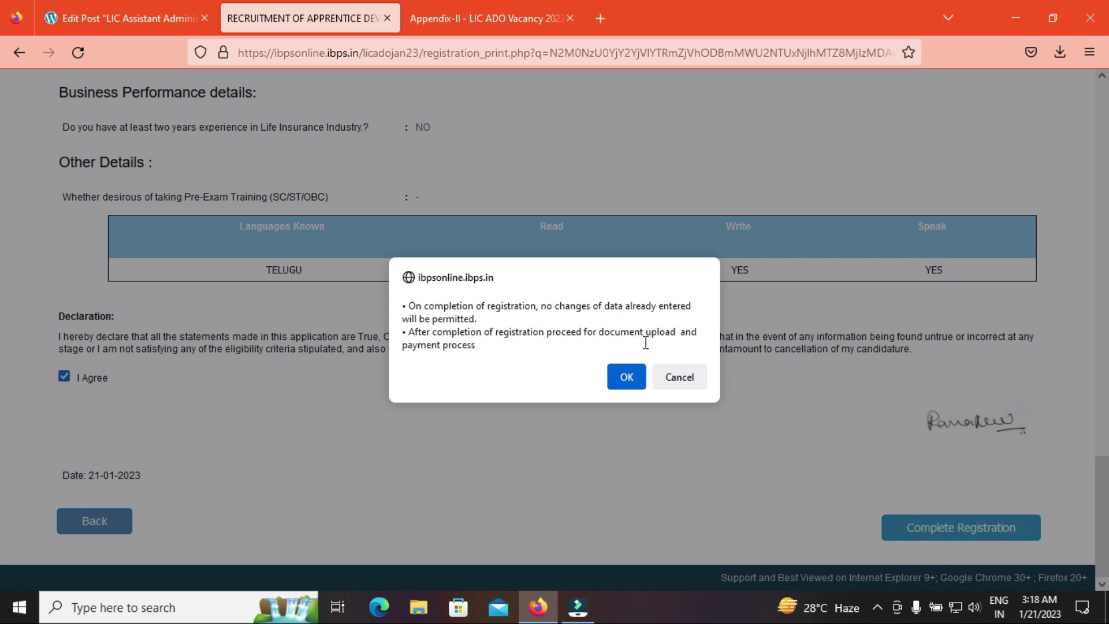
left_click(629, 379)
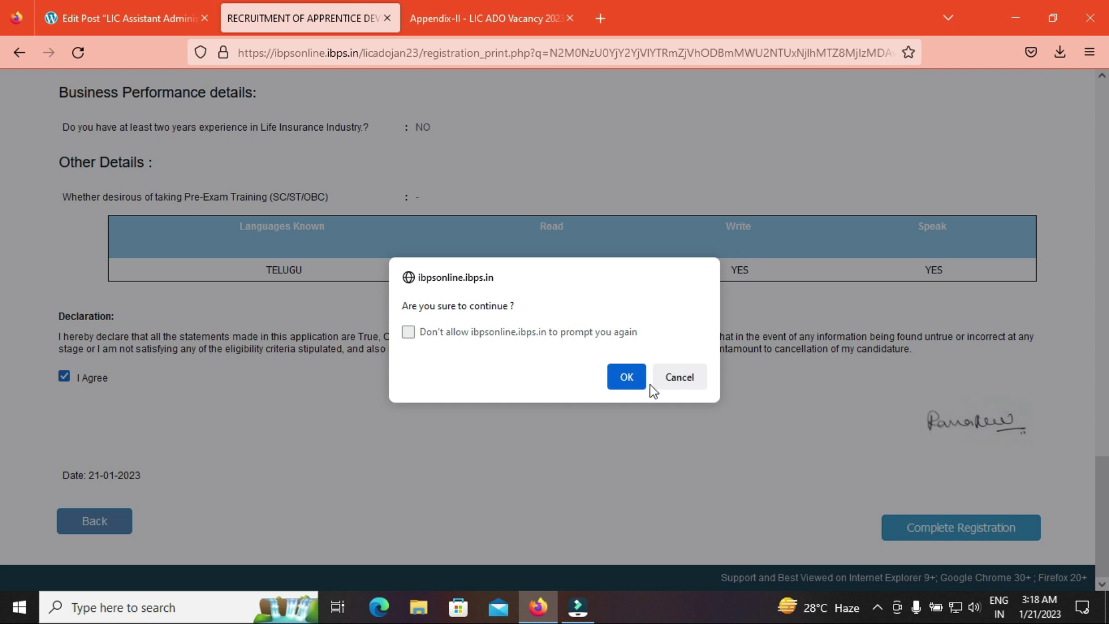
left_click(628, 378)
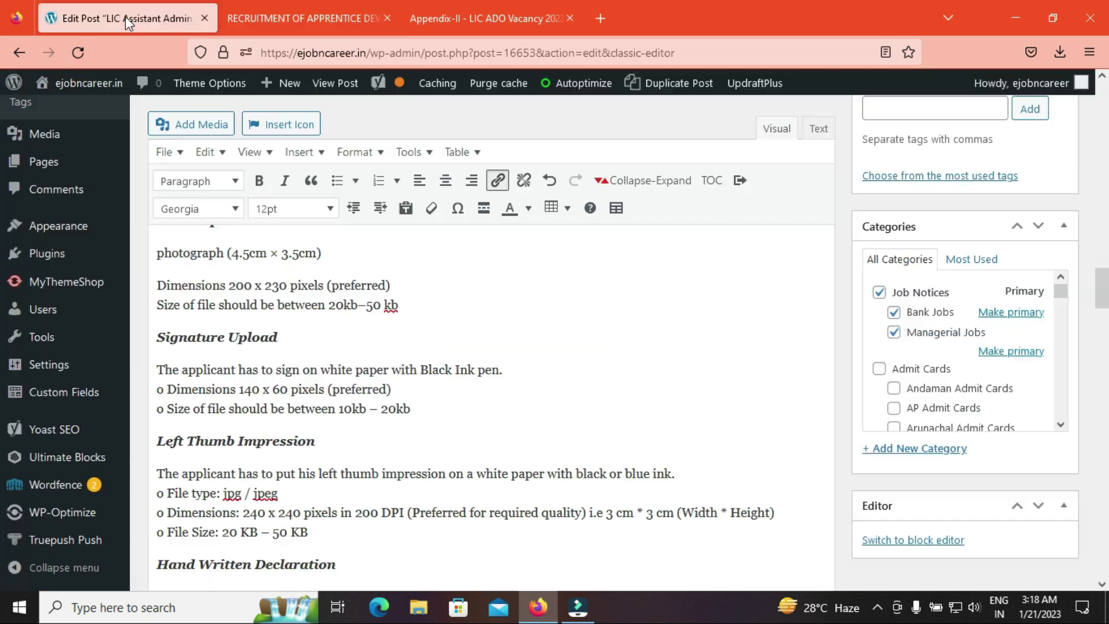
Examine the signature, left thumb impression and handwritten declaration upload requirements in the LIC Assistant post, including the thumb impression dimensions in cm
left_click(126, 18)
scroll(3, 297, "down", 5)
scroll(2, 303, "up", 5)
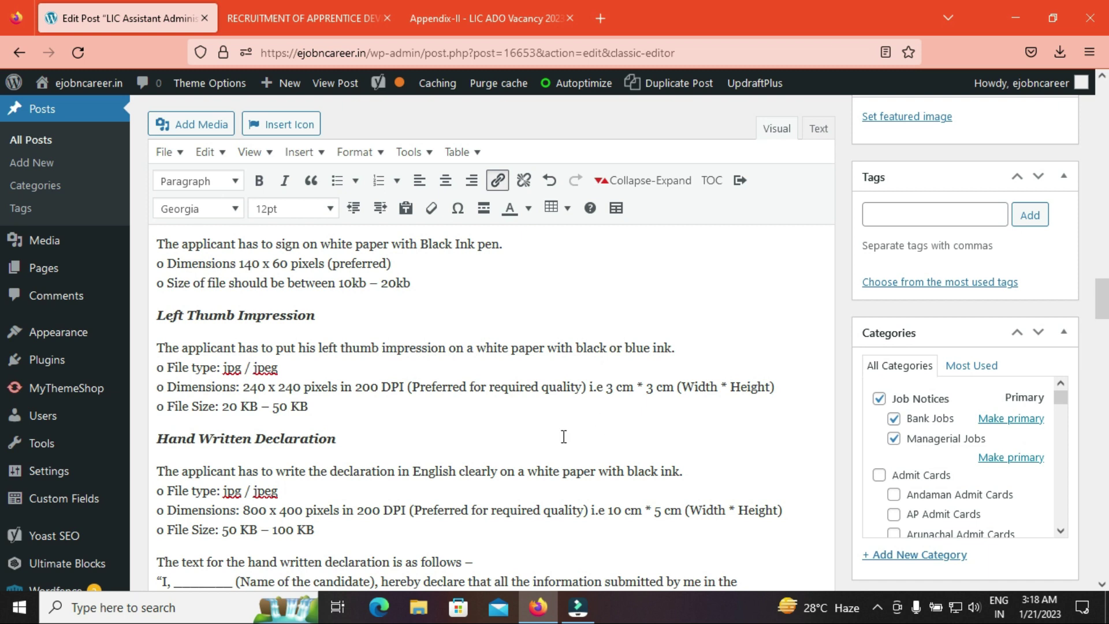
left_click_drag(603, 387, 665, 390)
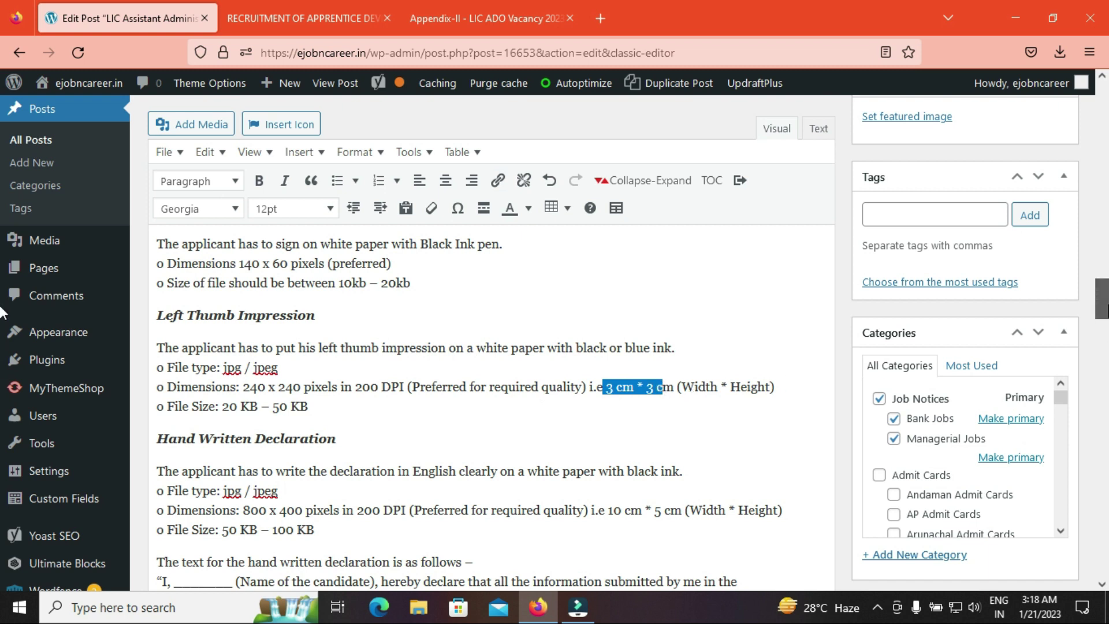
scroll(3, 312, "down", 3)
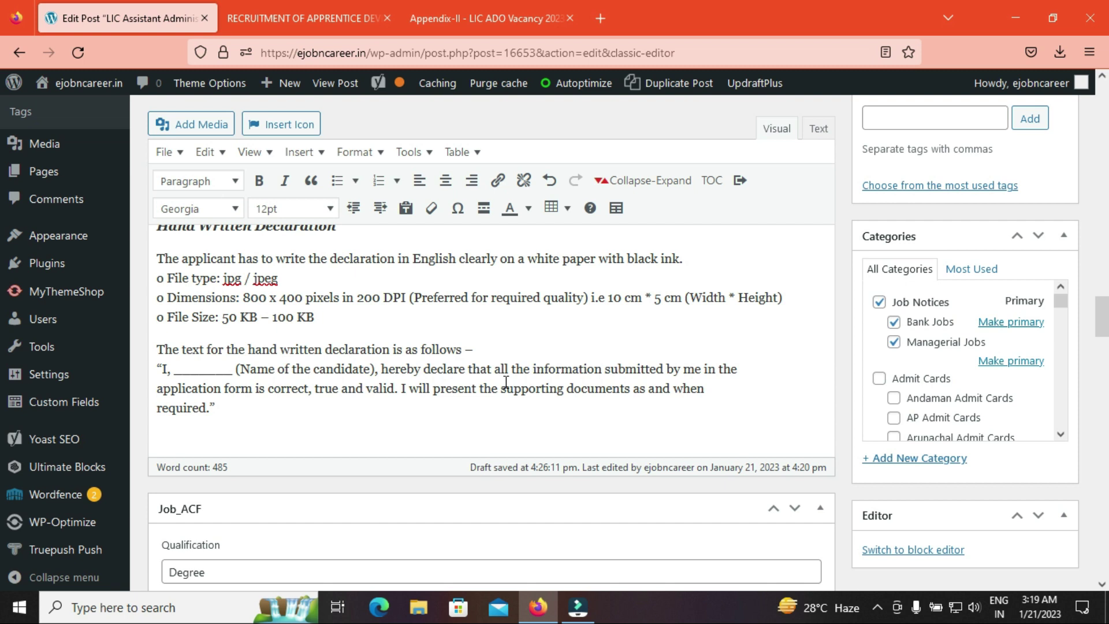
Return to the application's Payment stage, enter the security code from the image, submit the fee payment and confirm
left_click(379, 16)
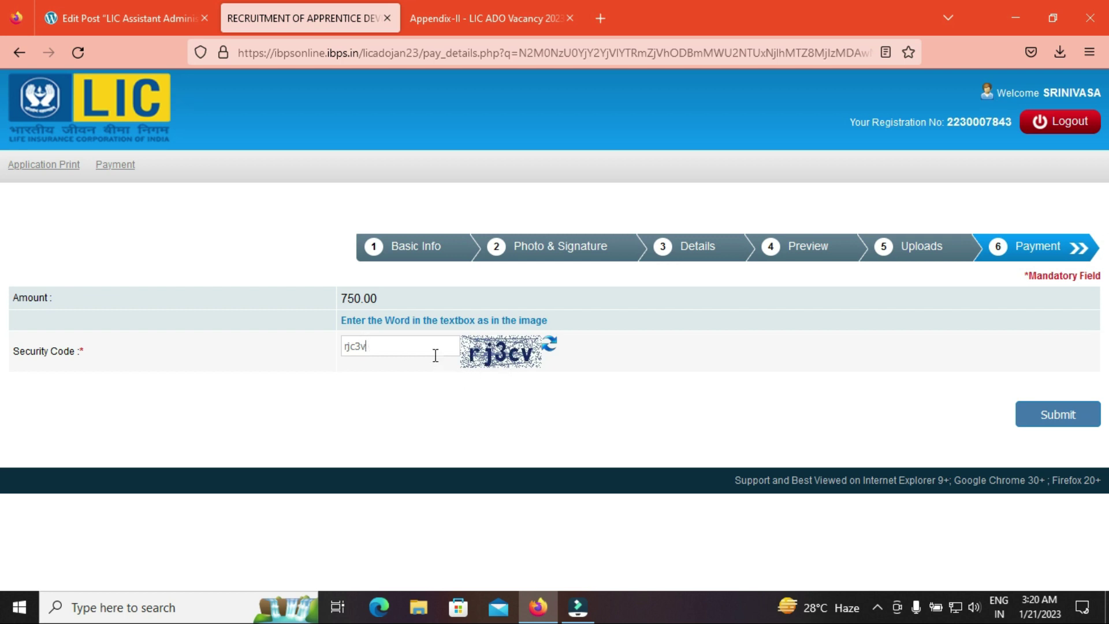
left_click(1058, 415)
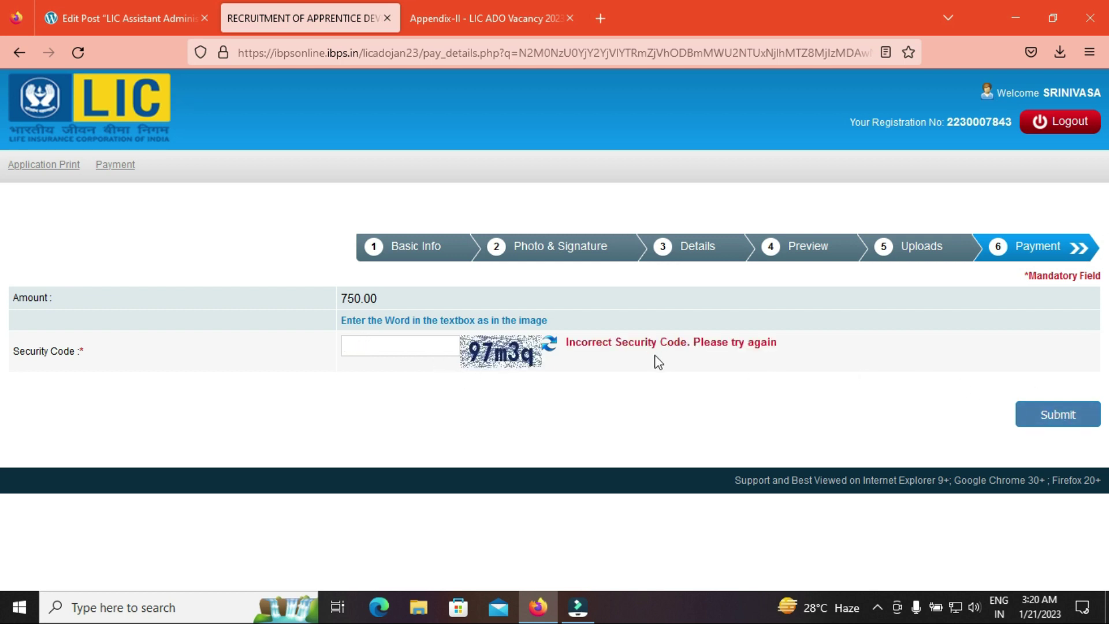
type("97m3q")
left_click(1053, 404)
left_click(627, 359)
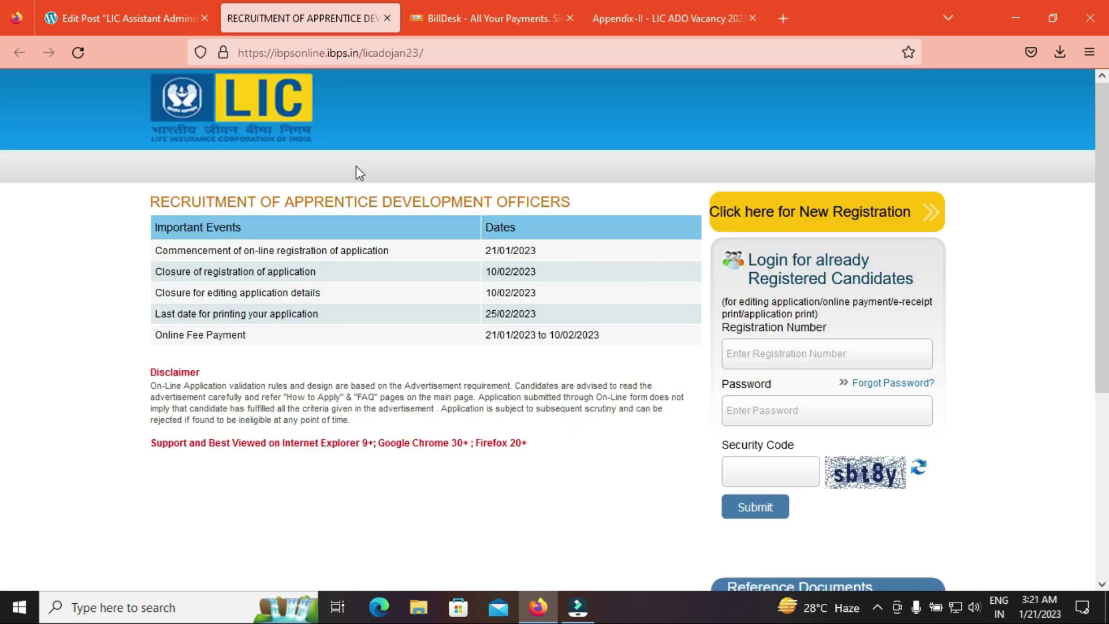
key("alt")
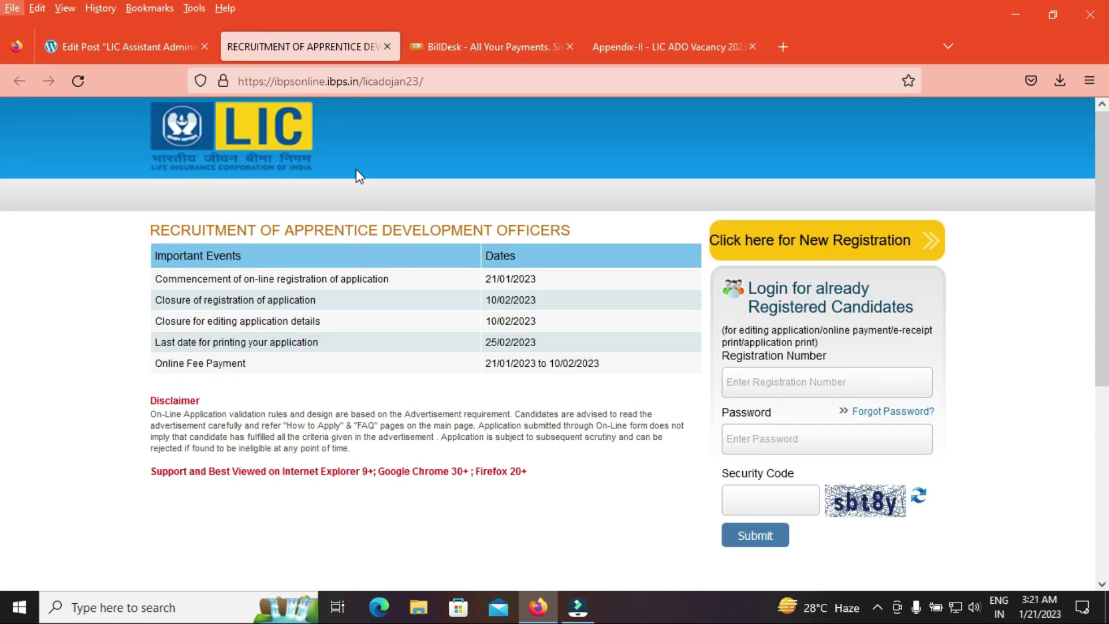